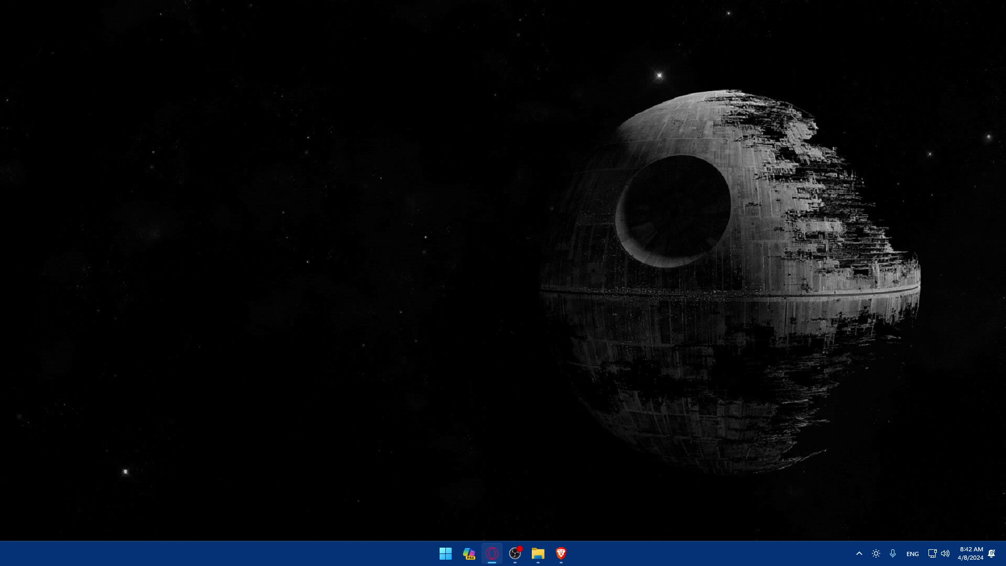
Launch Brave, search 'runway ml' after fixing a typo, and reach Runway's sign-up page
click(561, 553)
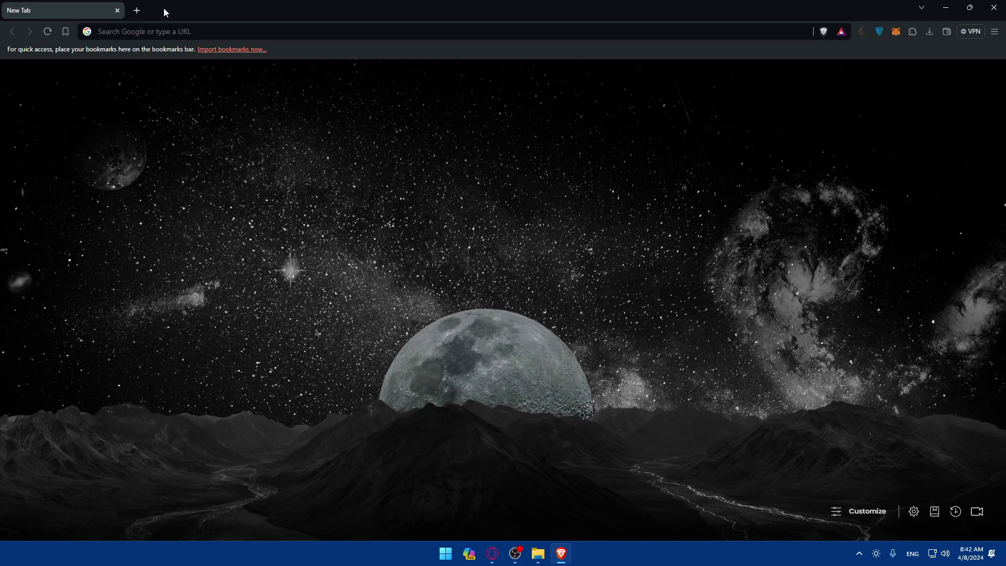
click(146, 32)
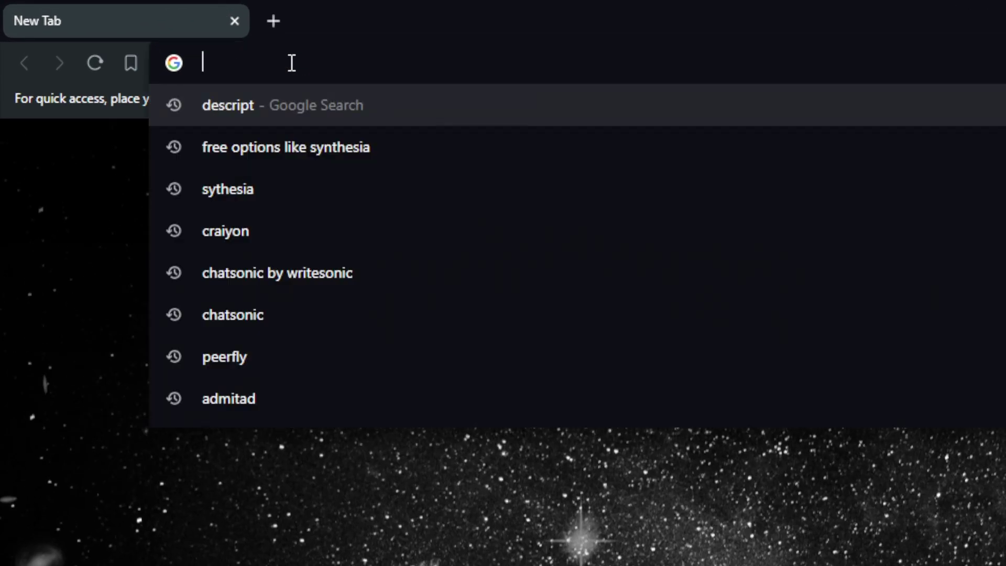
text(runawa)
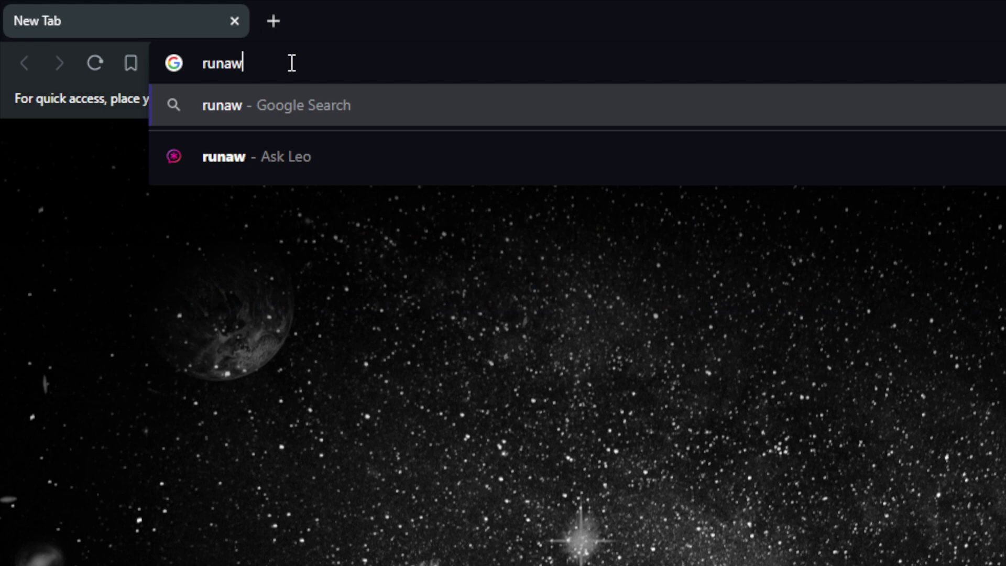
key(BackSpace)
text(way)
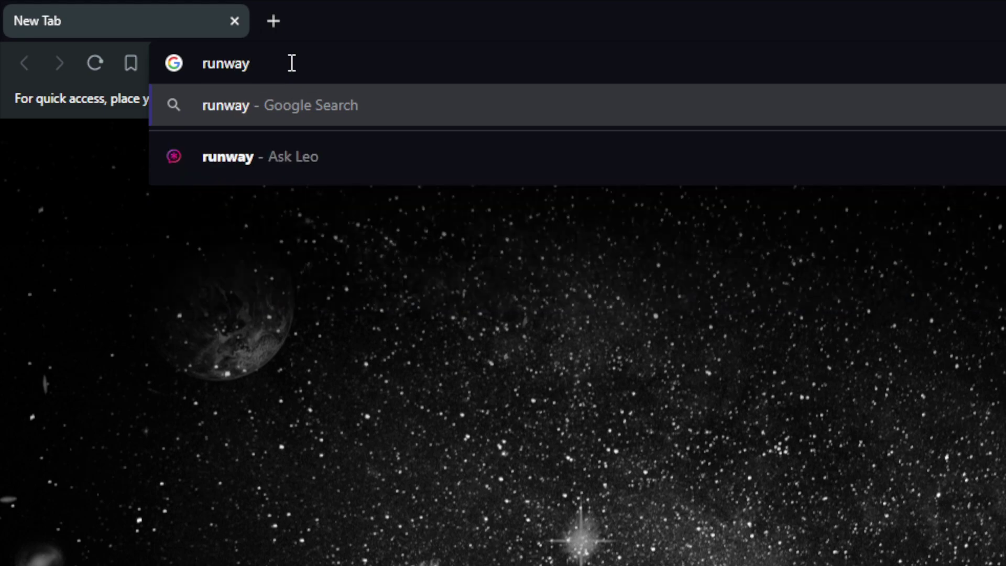
text(+ml)
key(Return)
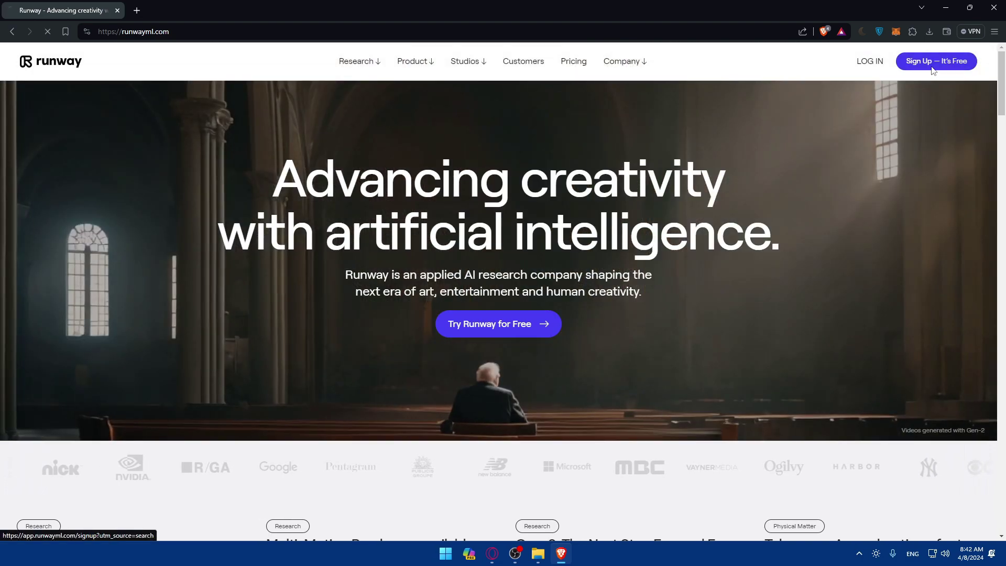
Sign up for Runway with a Google account, allow access, and skip the newsletter
click(933, 63)
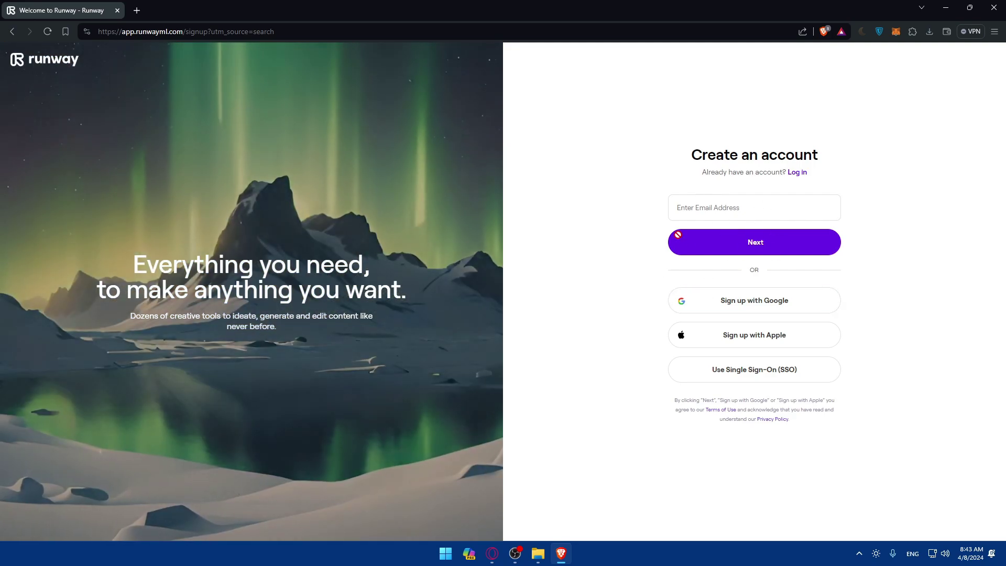
click(778, 307)
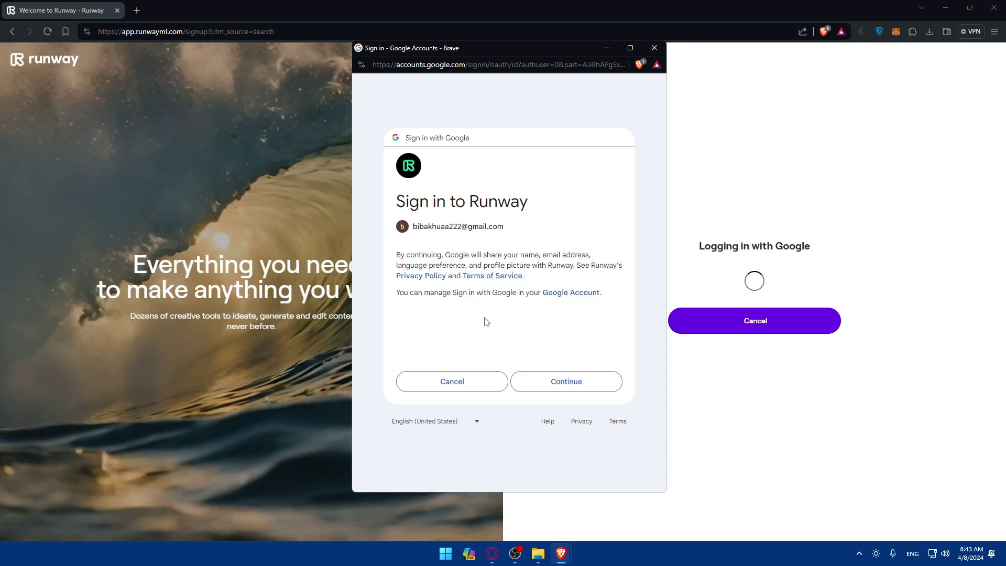
click(545, 381)
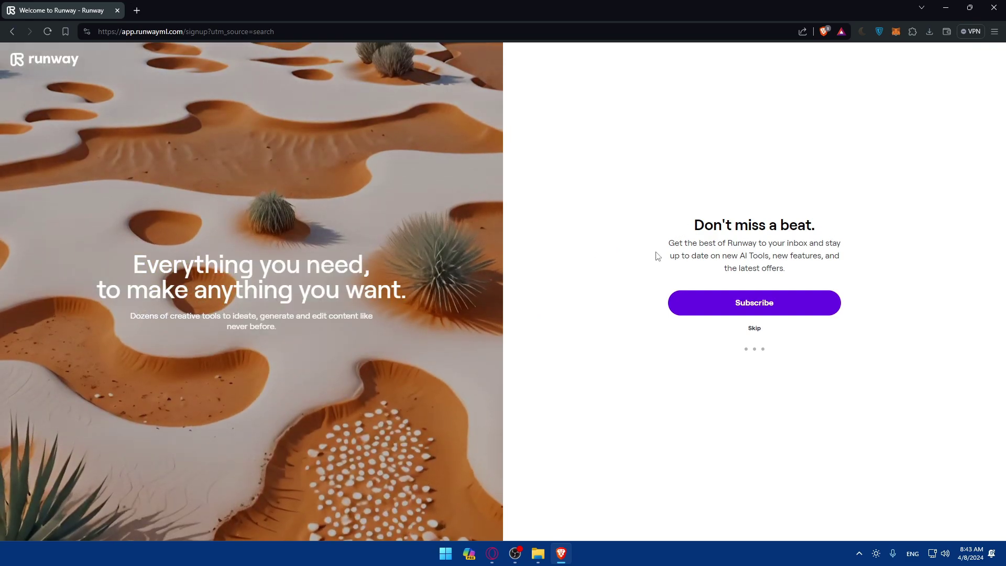
drag(843, 244, 774, 245)
click(774, 252)
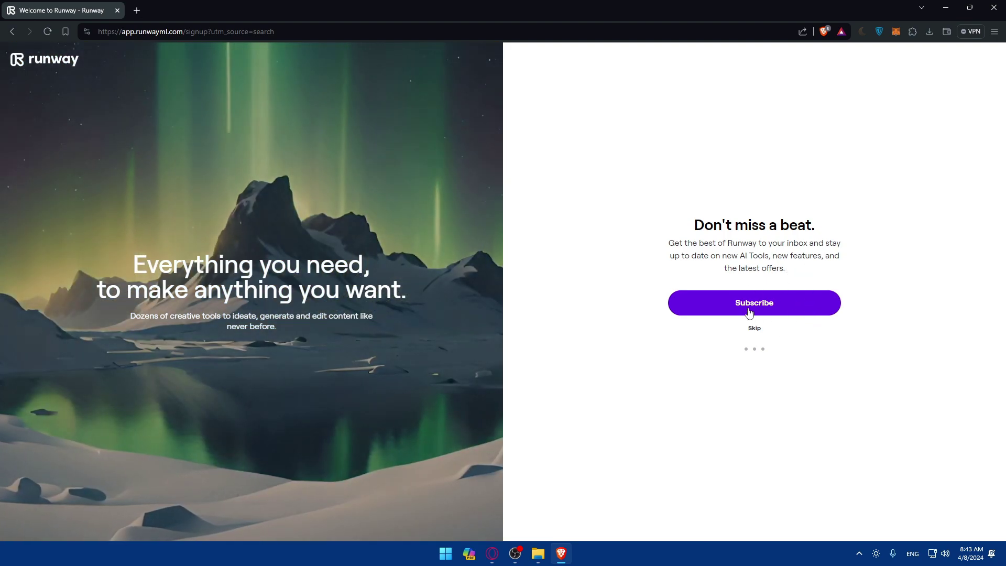
click(754, 328)
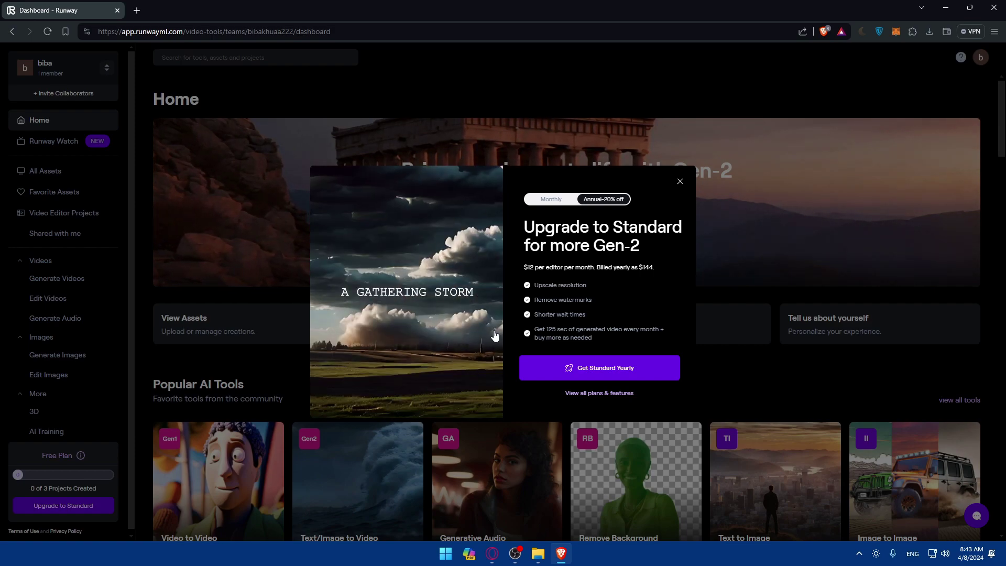
Compare monthly and yearly Standard pricing and its benefits, then view all plans and features
click(571, 202)
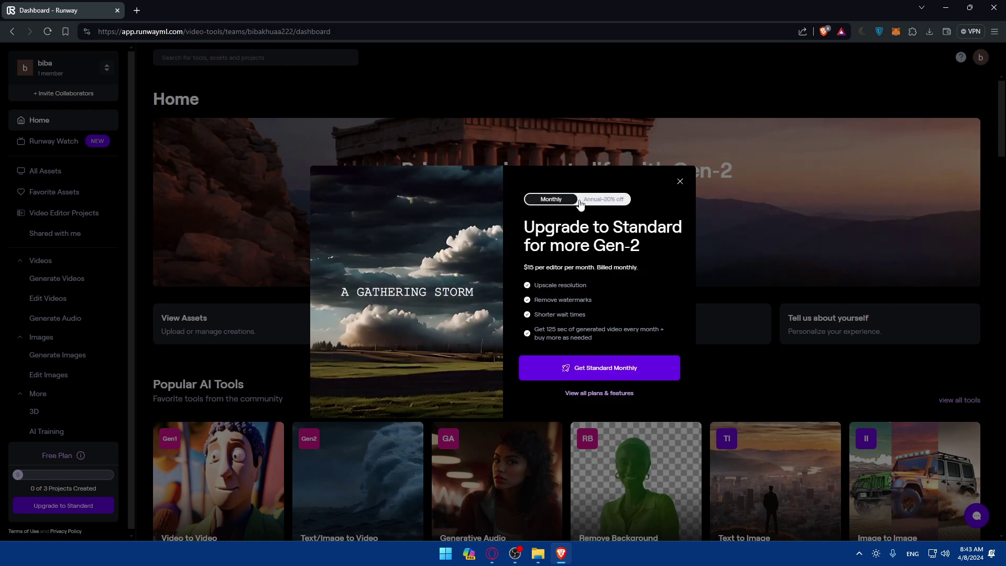
click(614, 201)
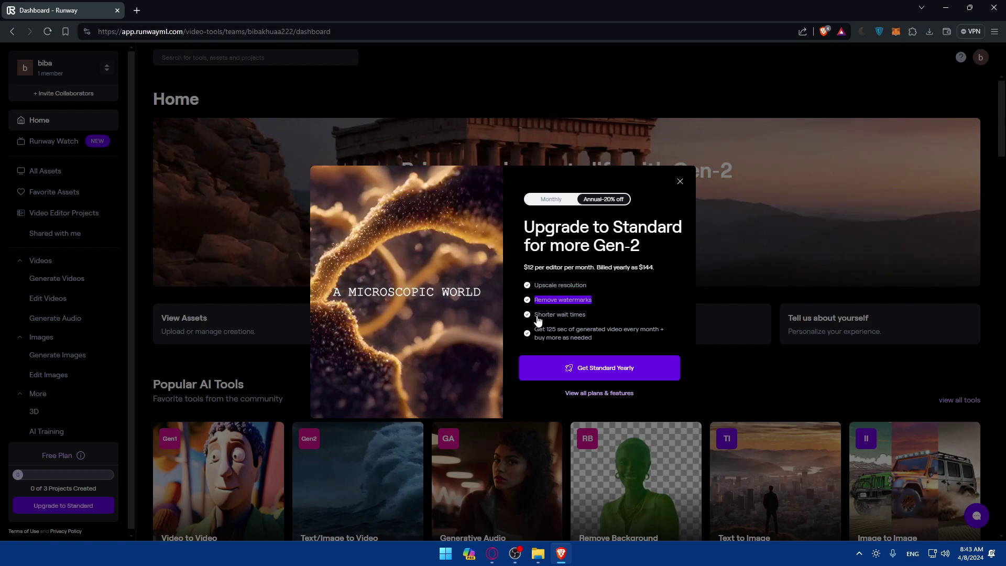
triple_click(596, 316)
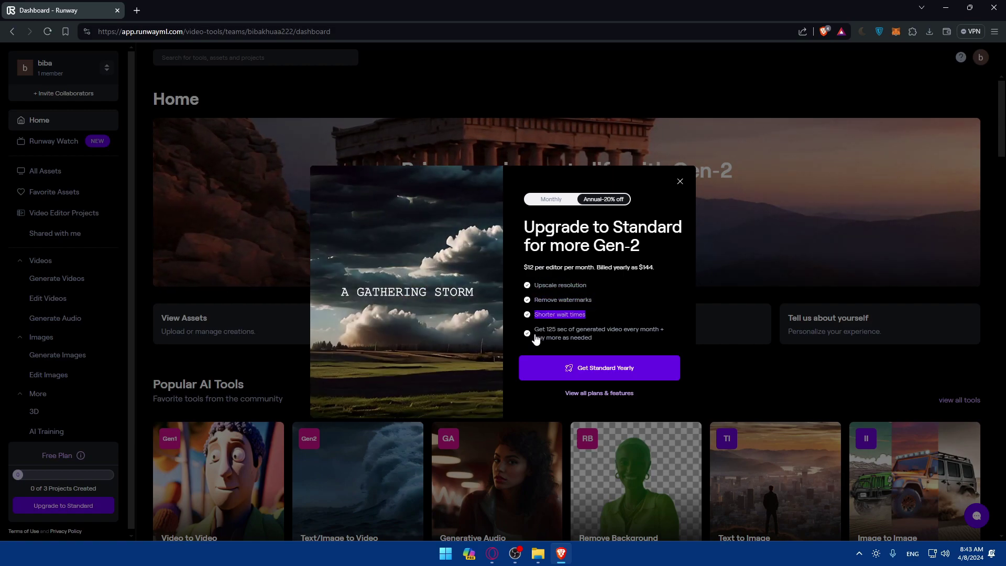
drag(529, 335, 545, 333)
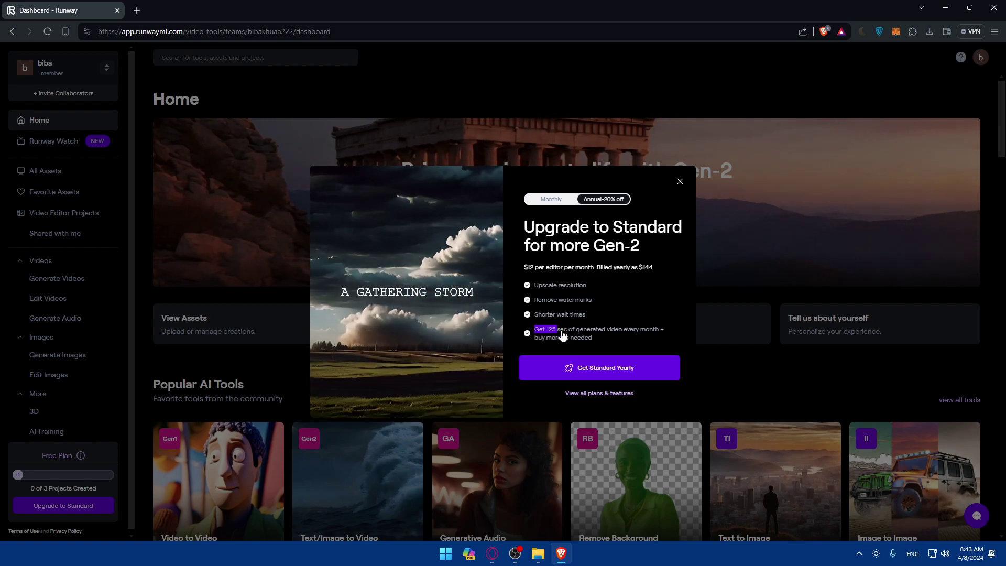
drag(640, 334, 654, 333)
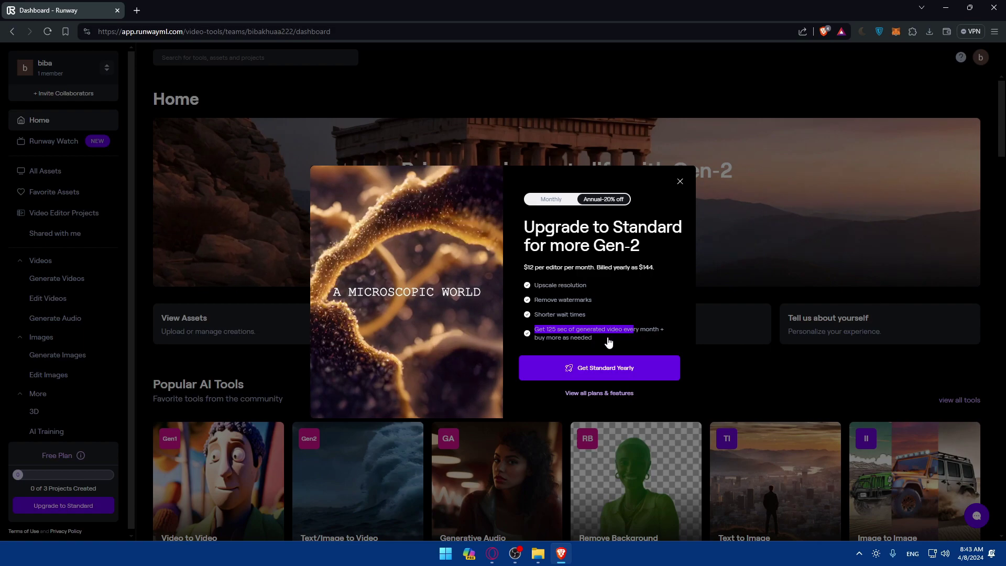
click(652, 337)
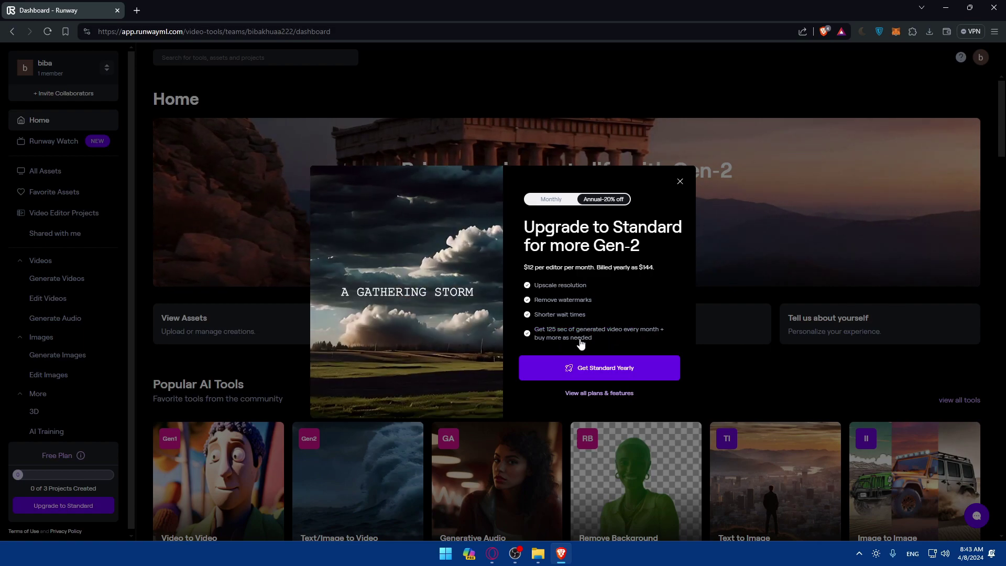
click(594, 395)
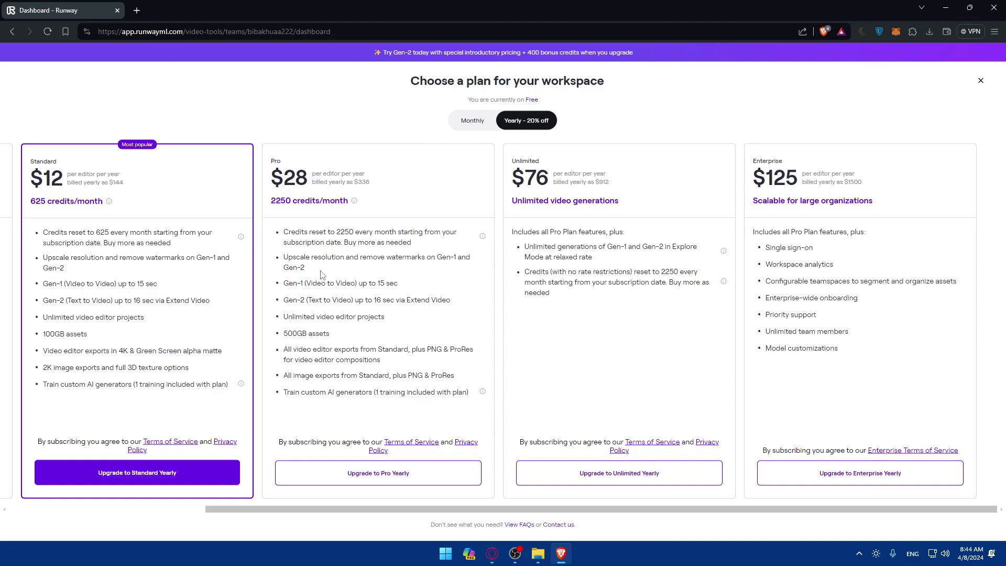
drag(360, 510, 162, 499)
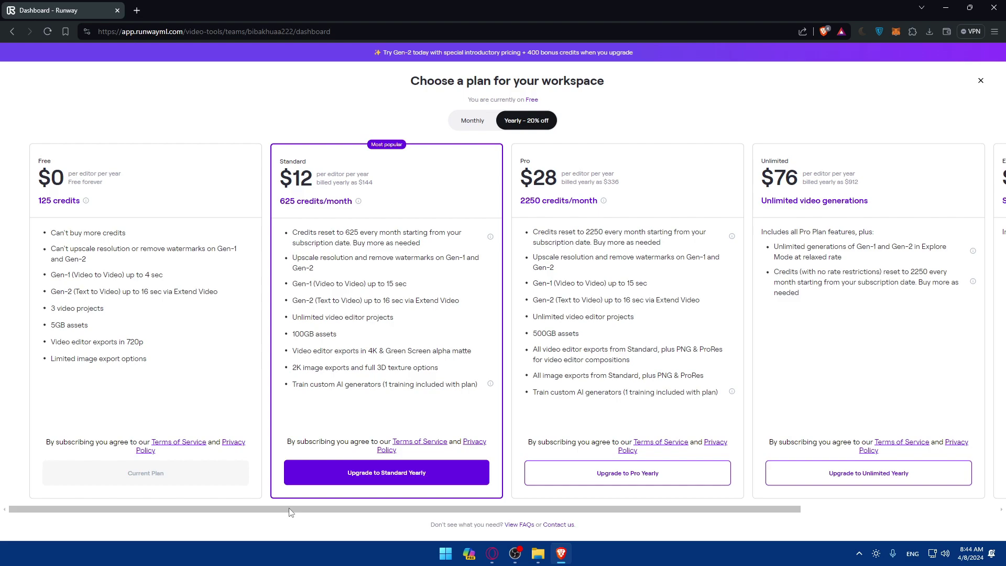
scroll(289, 509, right, 3)
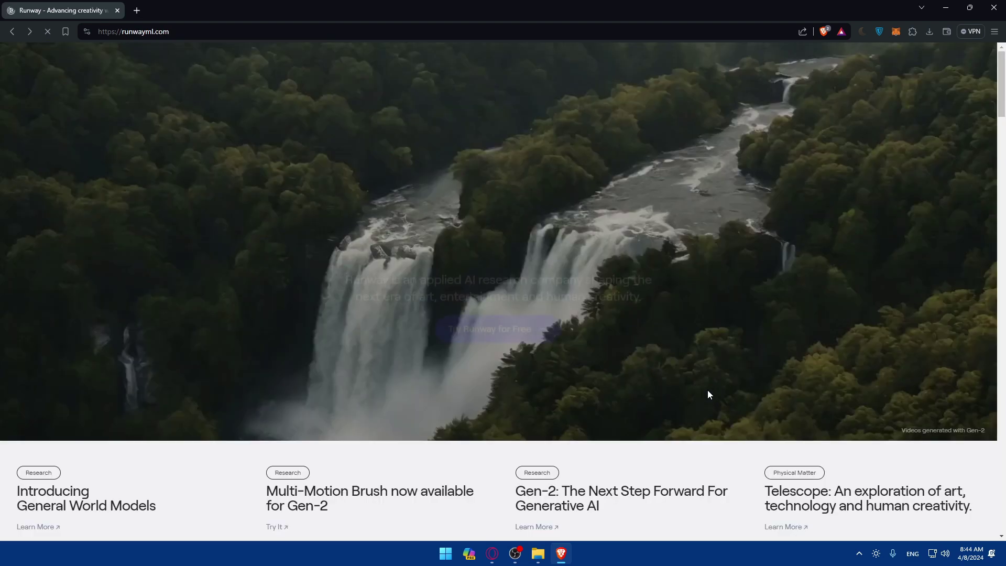
Log in to the Runway dashboard and dismiss the Upgrade popup
click(874, 64)
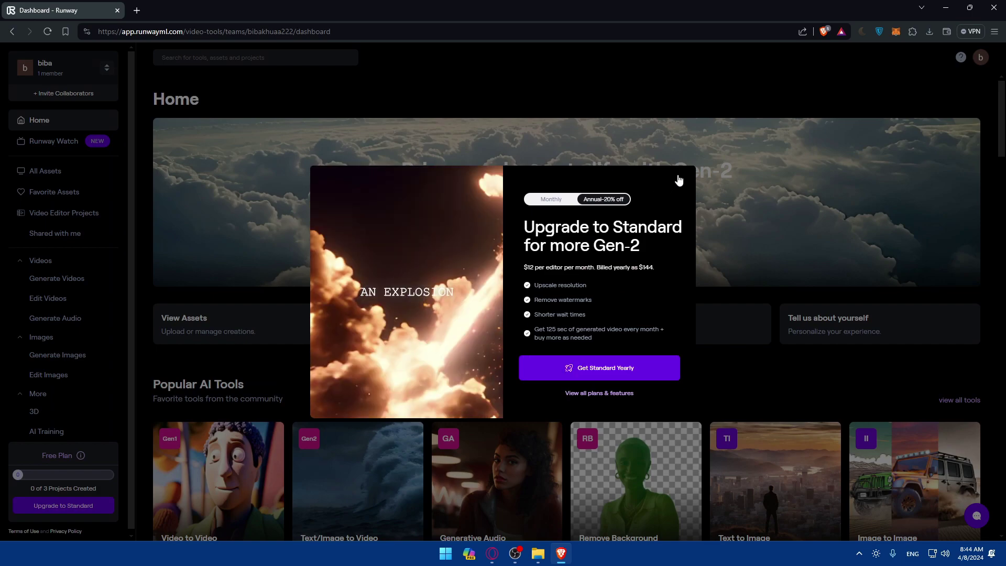
click(680, 184)
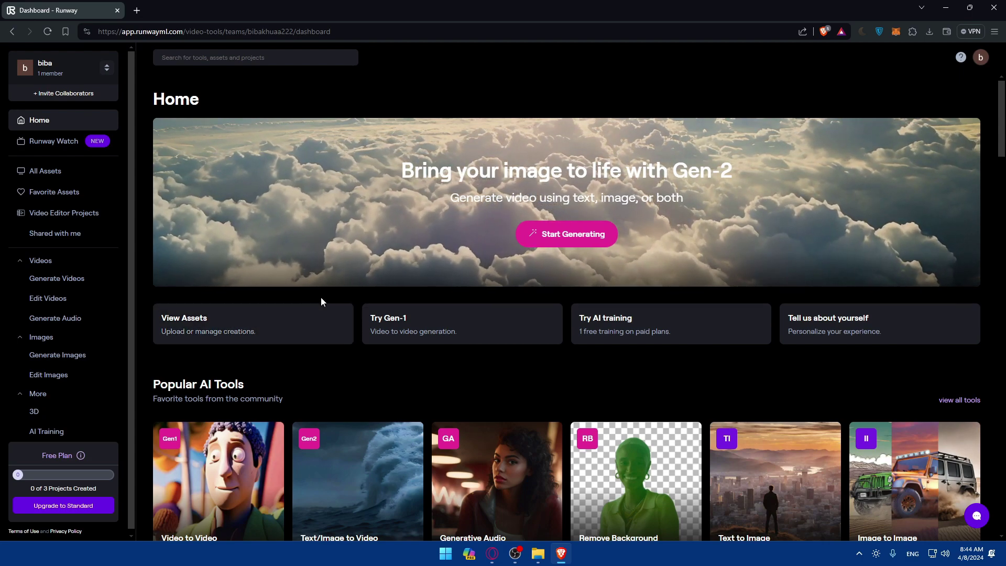
scroll(65, 344, down, 1)
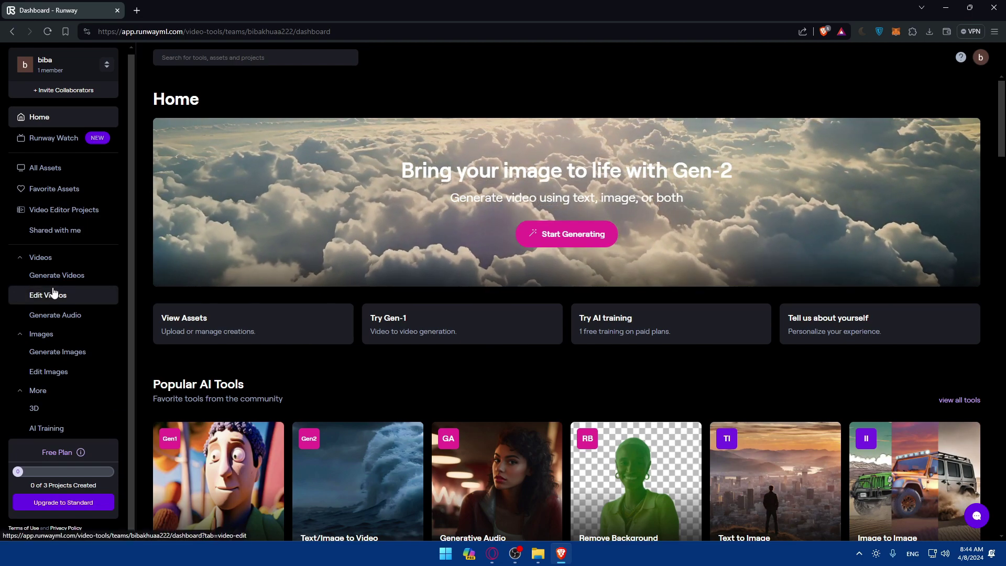
scroll(36, 397, up, 1)
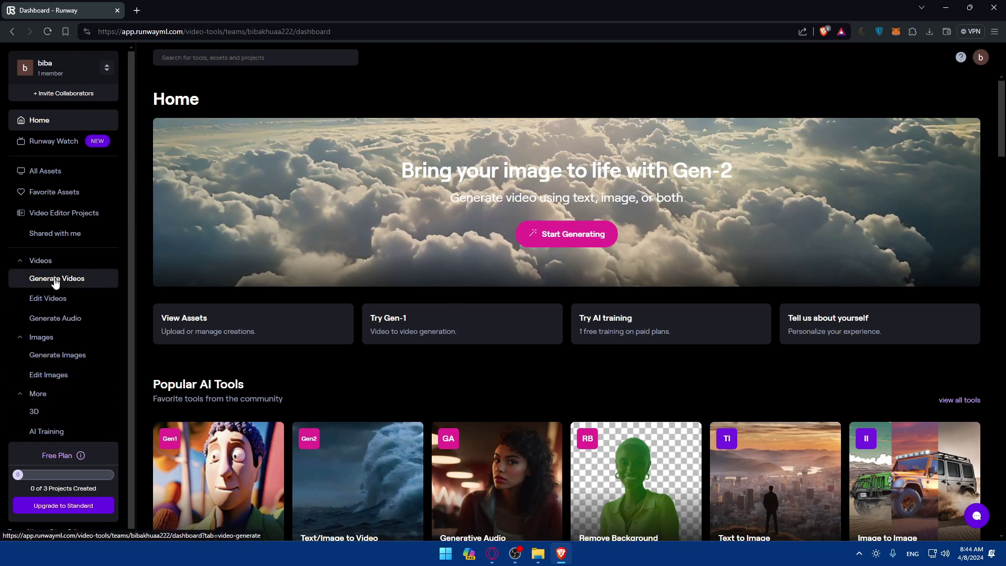
Choose Generate Videos in the left sidebar
click(55, 280)
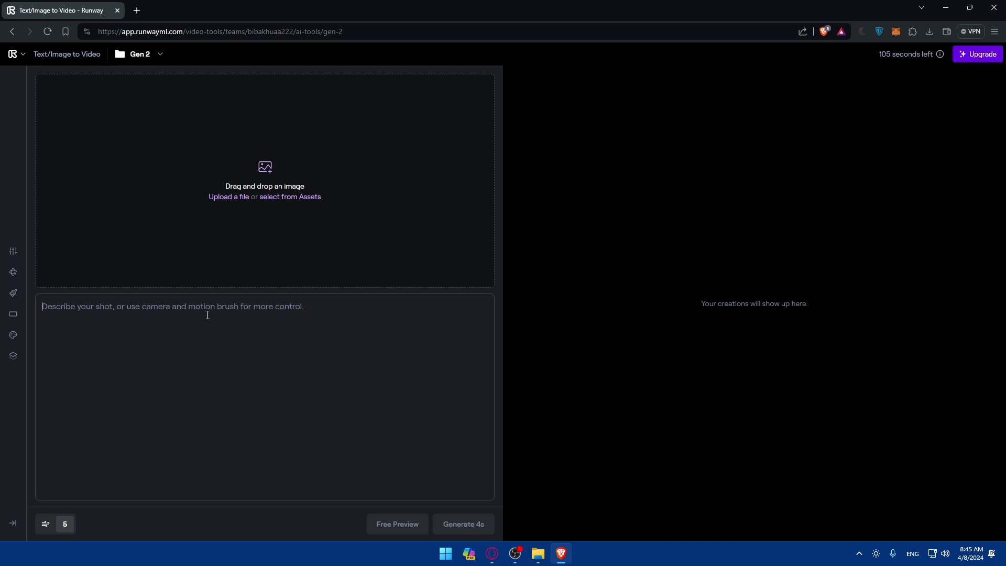
text(chi)
text(ck)
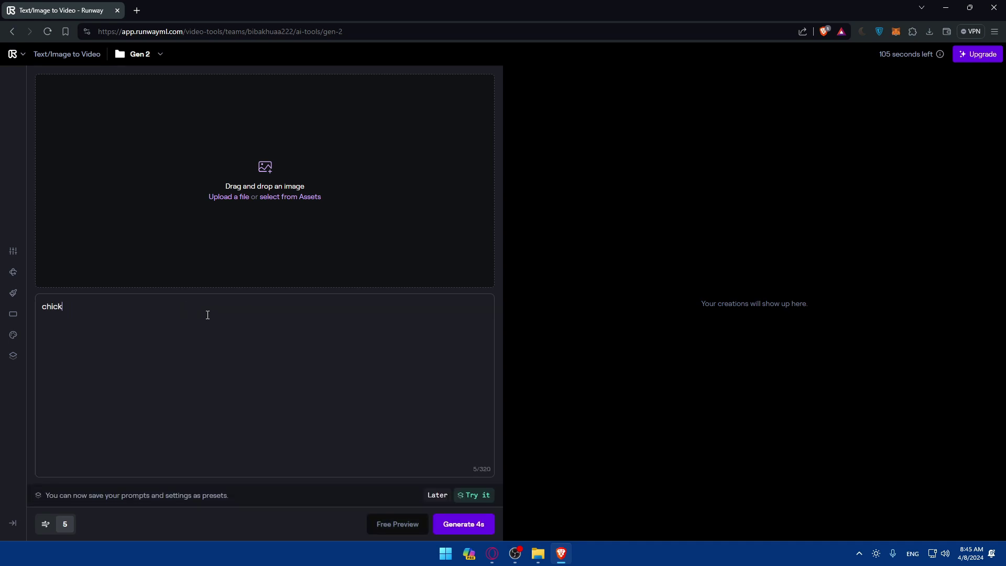
text(ein)
Enter the prompt 'chicken chasing a dog around the river' and generate a 4s Gen-2 video
key(BackSpace)
key(BackSpace)
text(cken )
text(chasing a d)
text(og a)
text(round )
text(the)
click(466, 531)
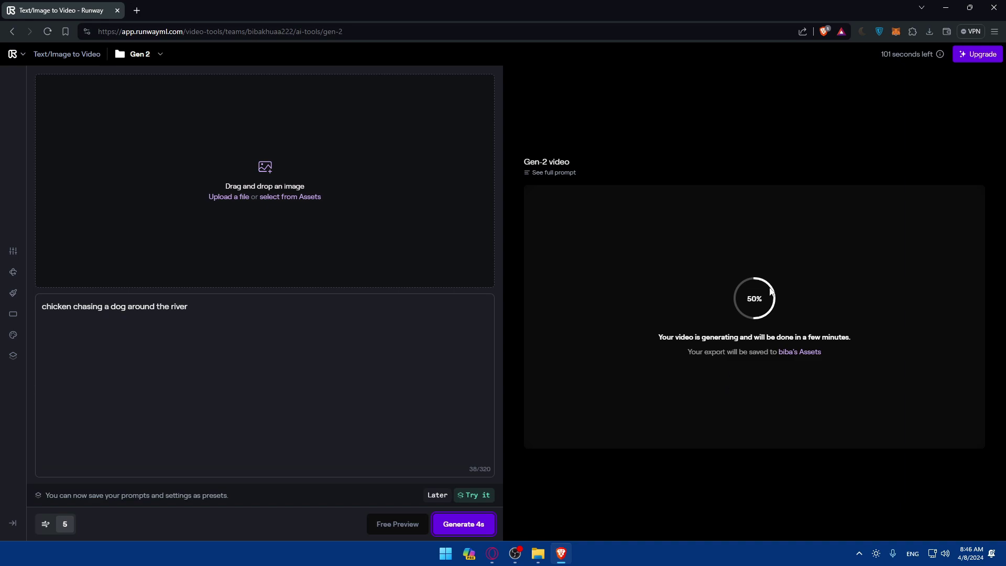
In a new tab, search 'runway ml' and reach the Runway app dashboard
click(137, 10)
text(run)
key(Return)
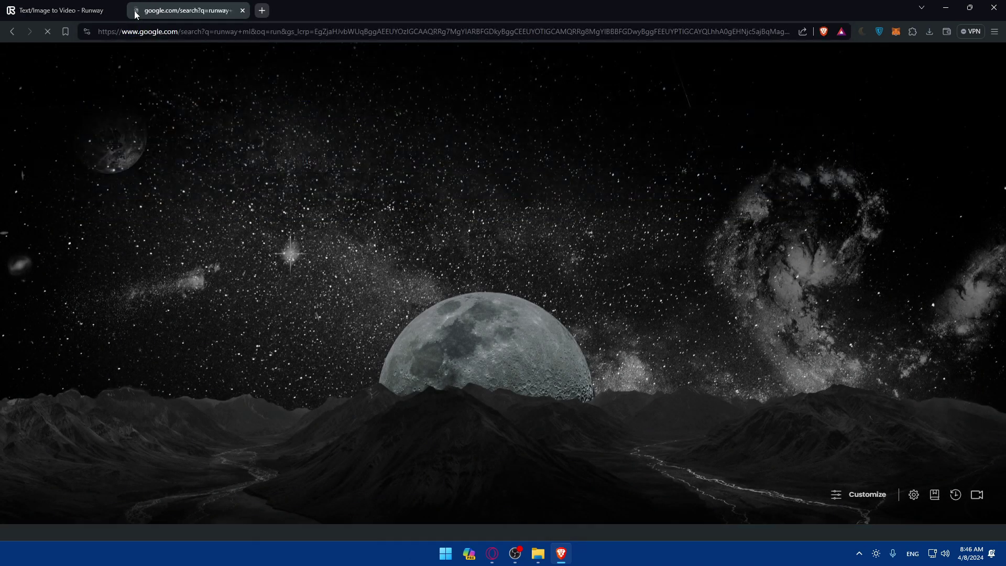
click(168, 168)
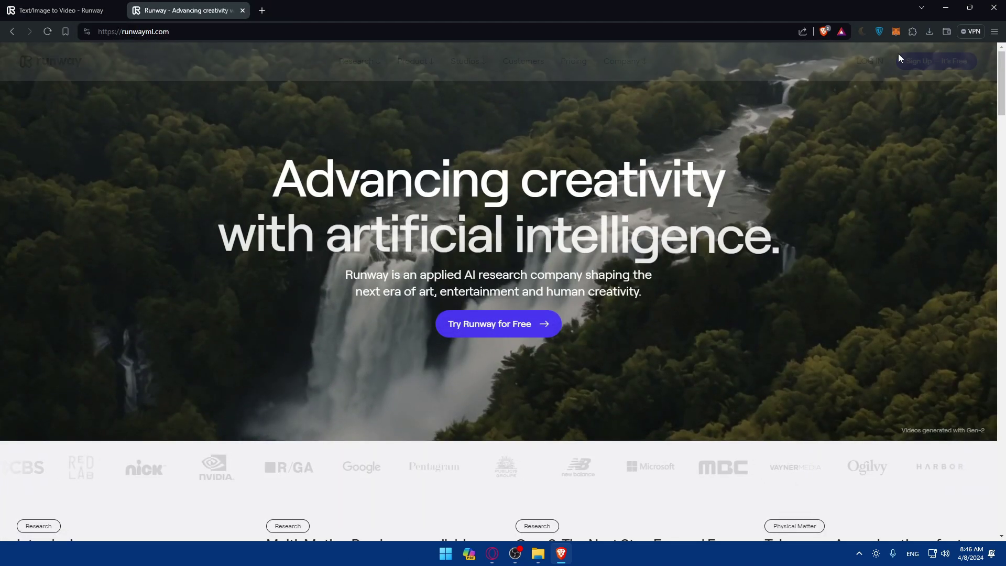
click(873, 61)
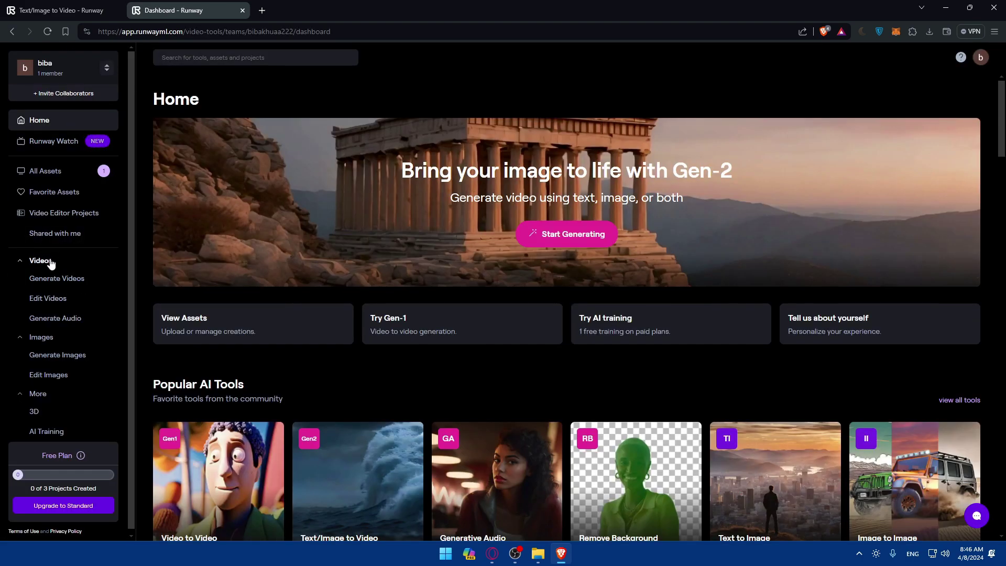
Generate Text to Image pictures of 'a guy walking on water', then open a fresh tab
click(41, 337)
click(43, 337)
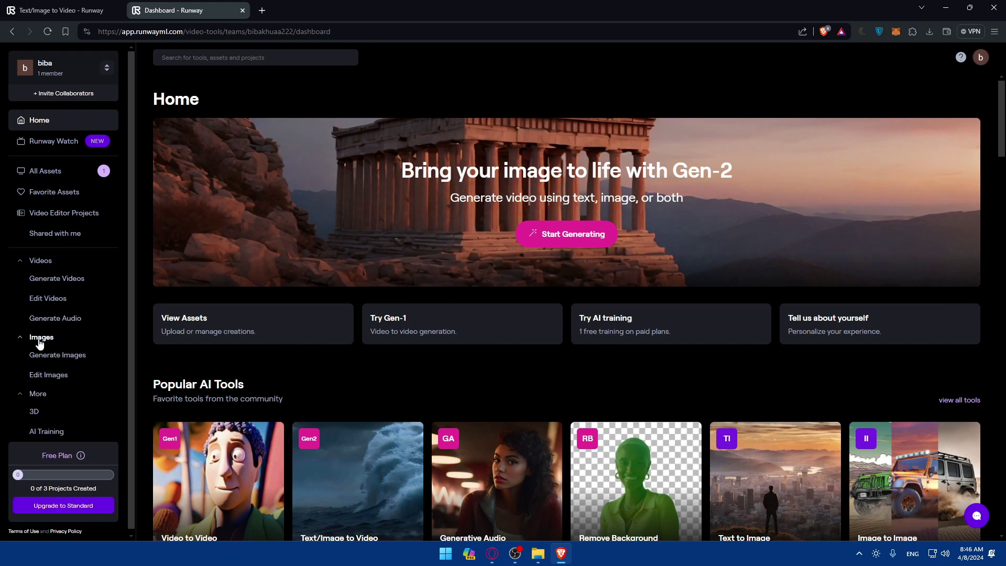
click(57, 354)
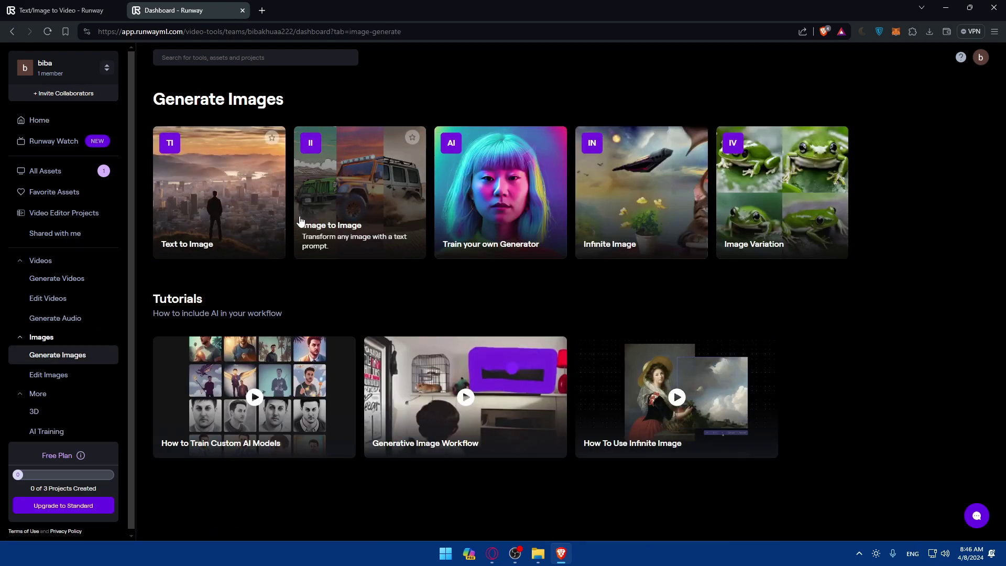
click(210, 228)
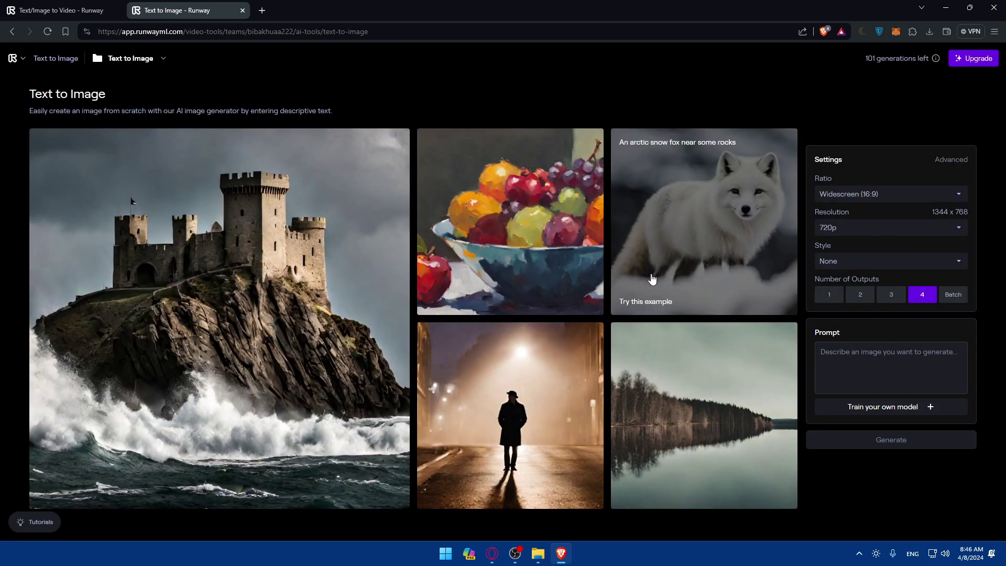
click(906, 371)
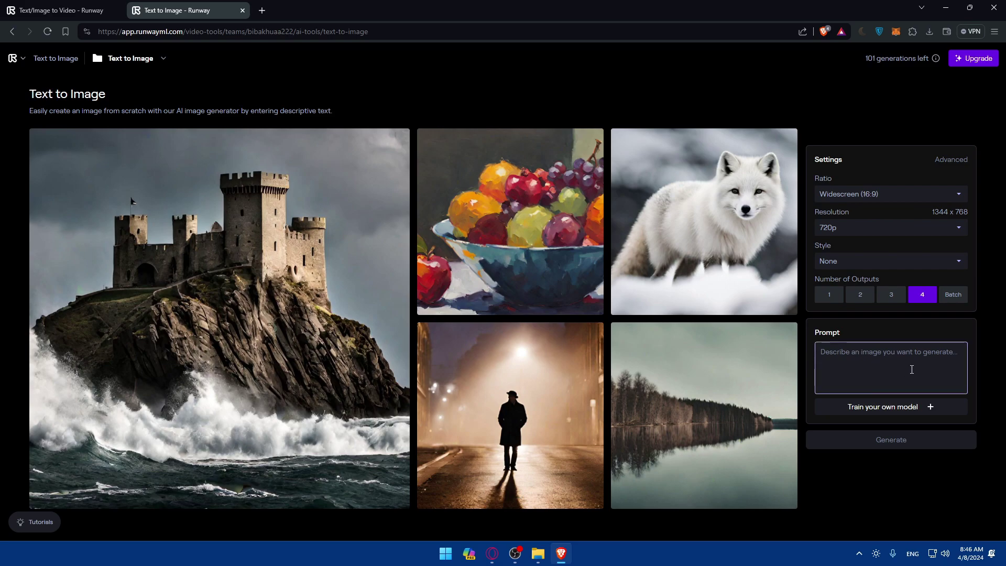
text(a guy walking on)
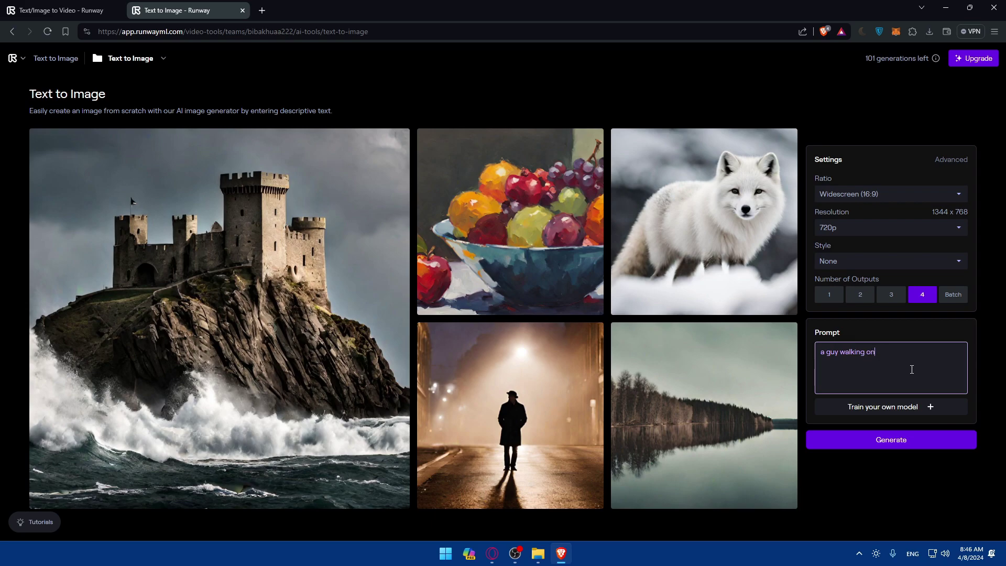
text( water)
click(916, 443)
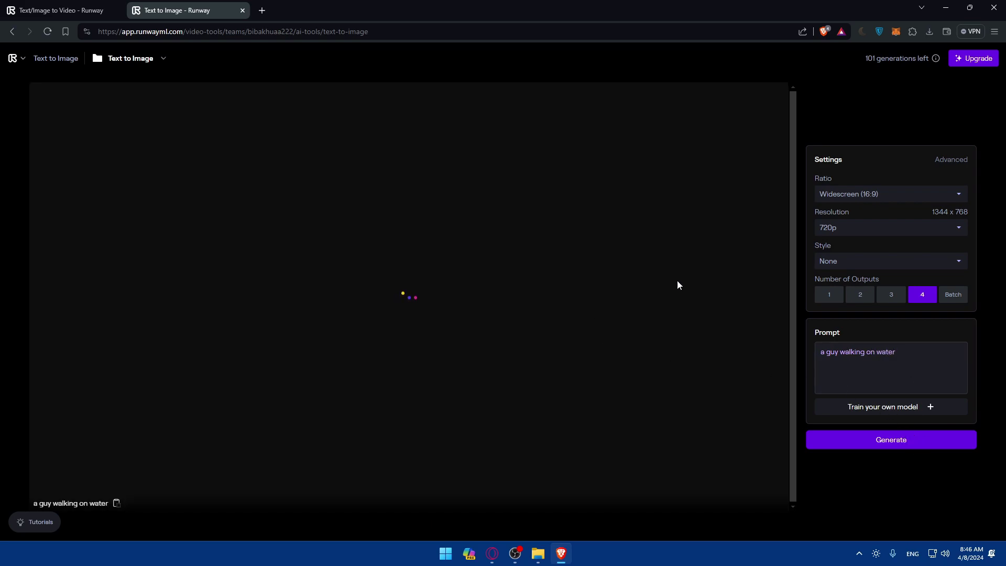
click(263, 10)
text(run)
Reach the Runway app in the new tab and check the video and image tabs
key(Return)
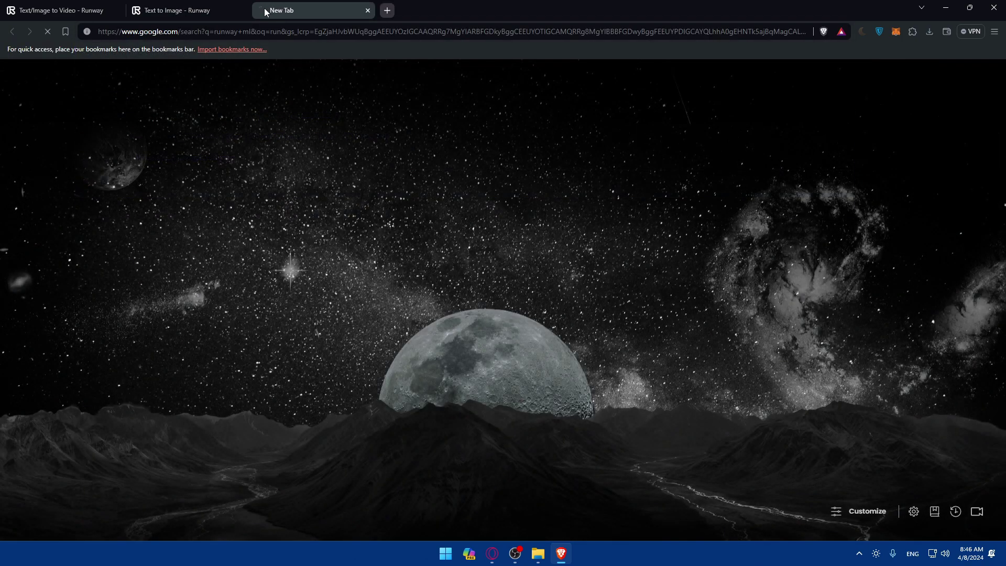
click(192, 169)
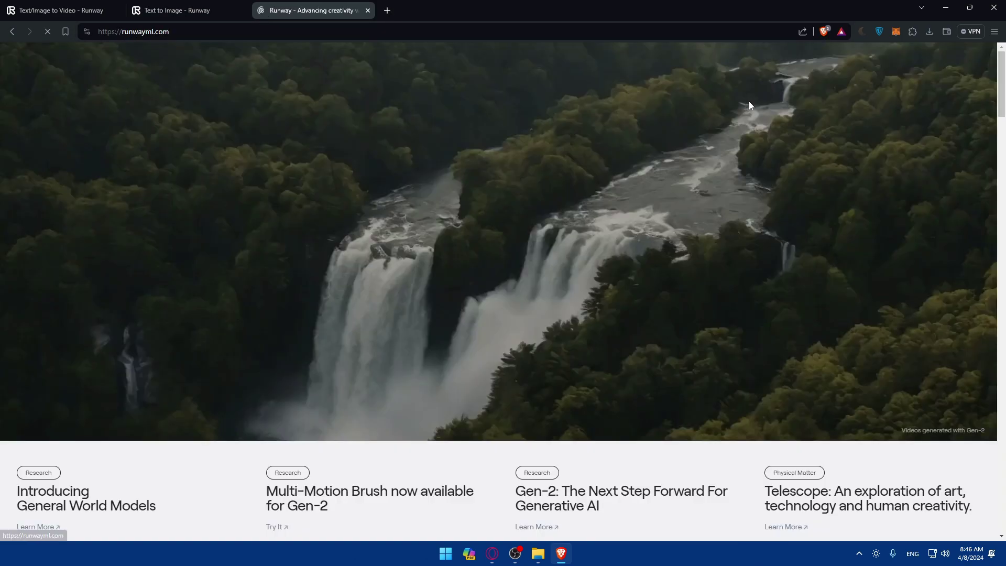
click(939, 63)
click(87, 11)
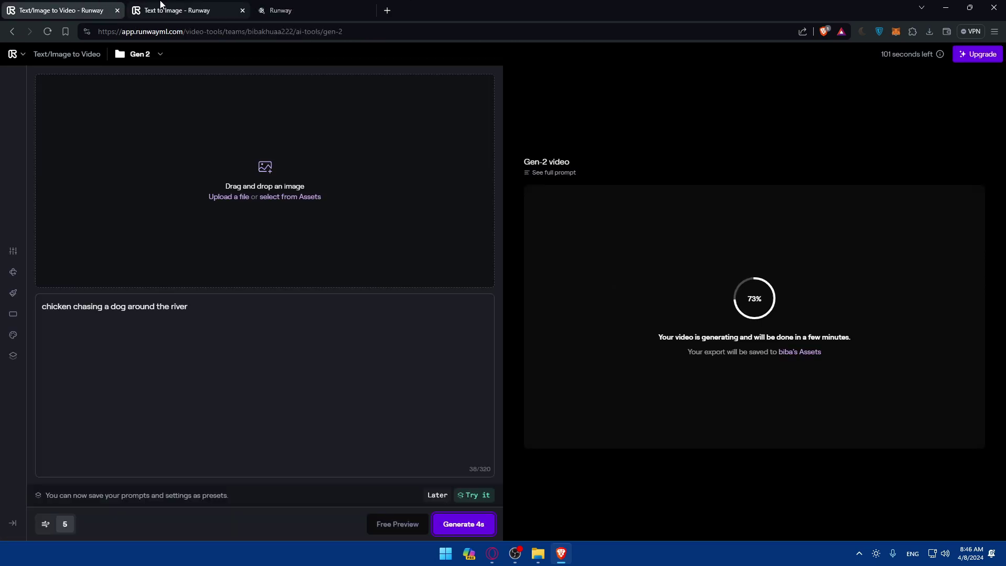
click(161, 6)
Browse the 3D and AI Training pages, close that tab, and return to the generated images
click(298, 9)
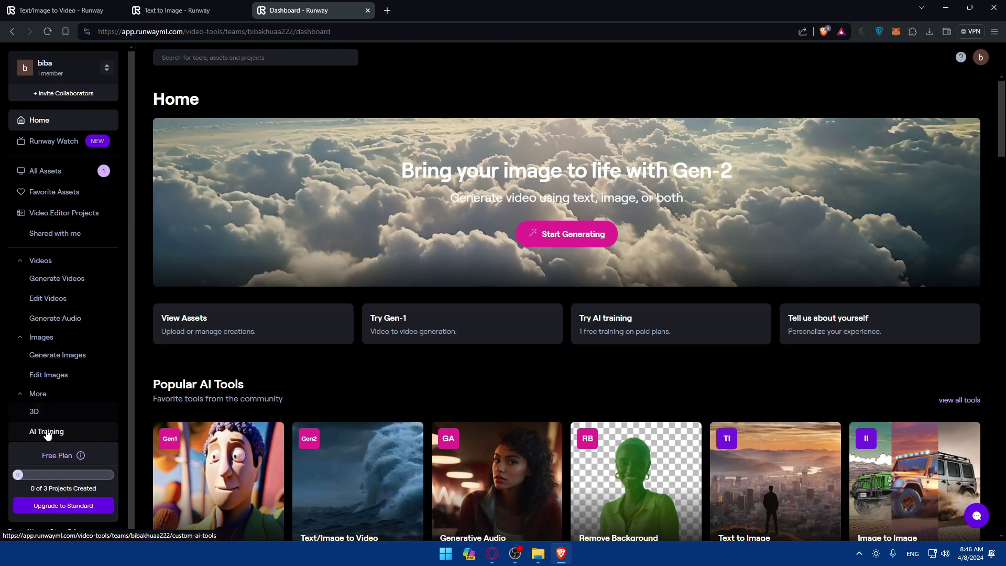
click(65, 413)
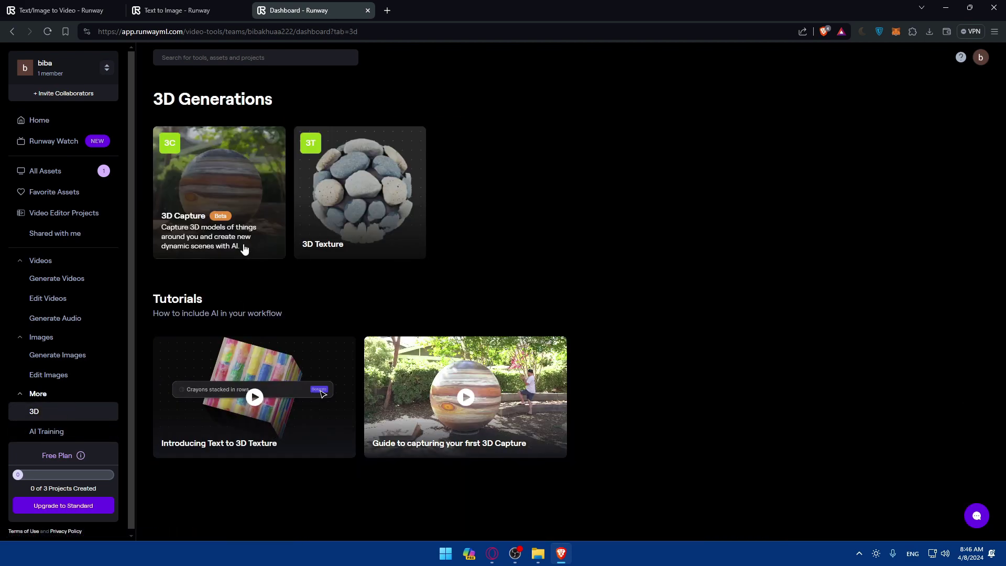
click(72, 432)
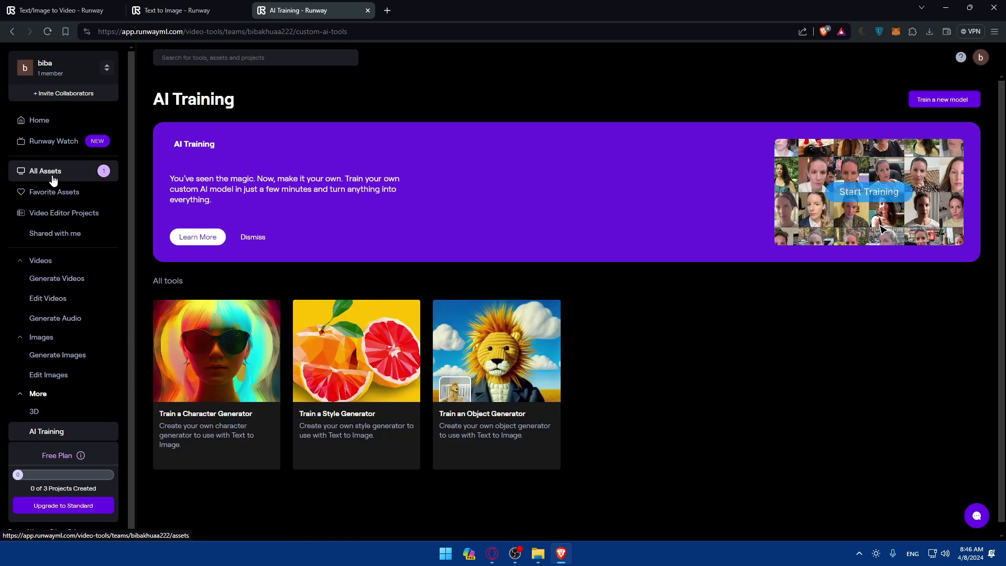
click(367, 11)
click(59, 6)
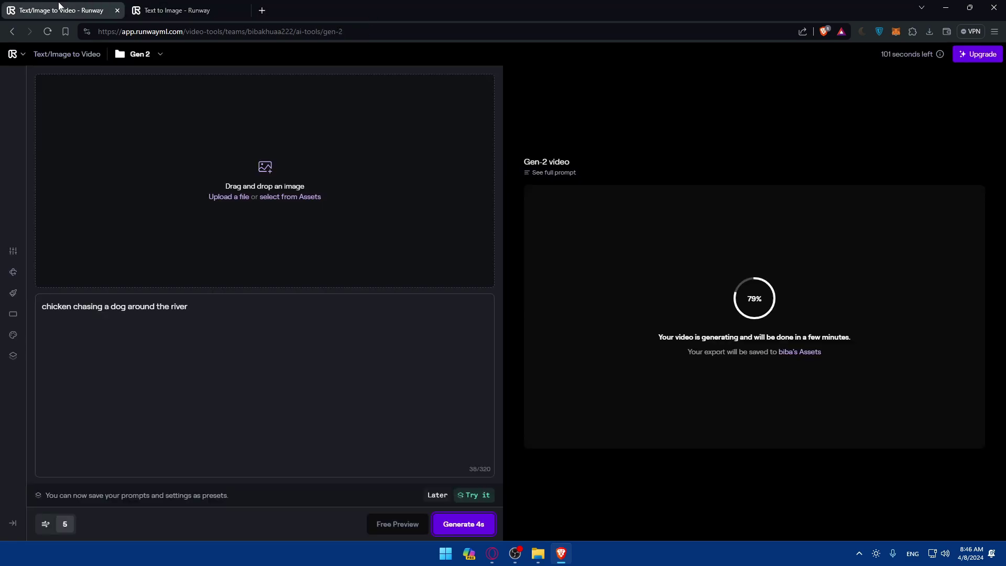
click(173, 10)
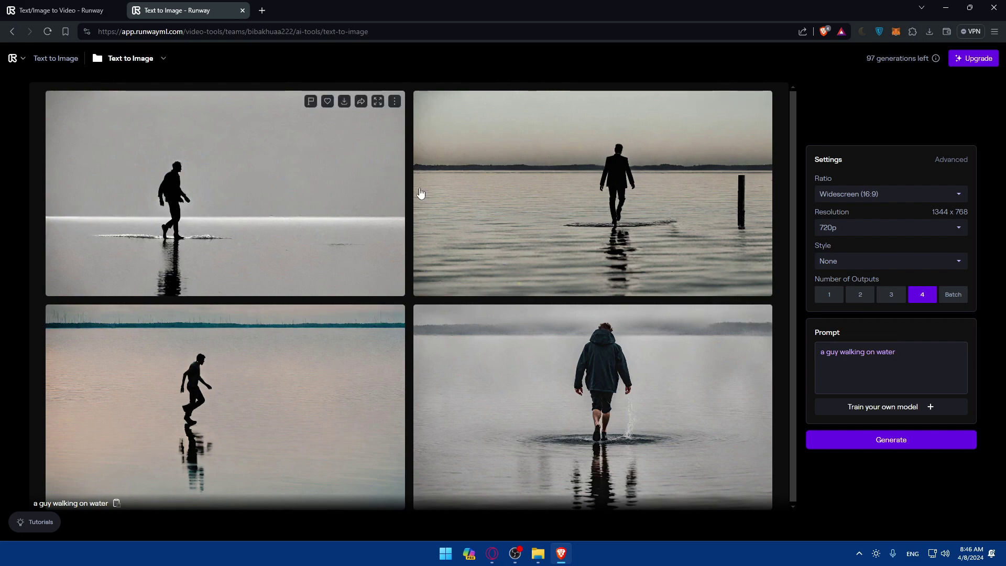
mouse_move(593, 407)
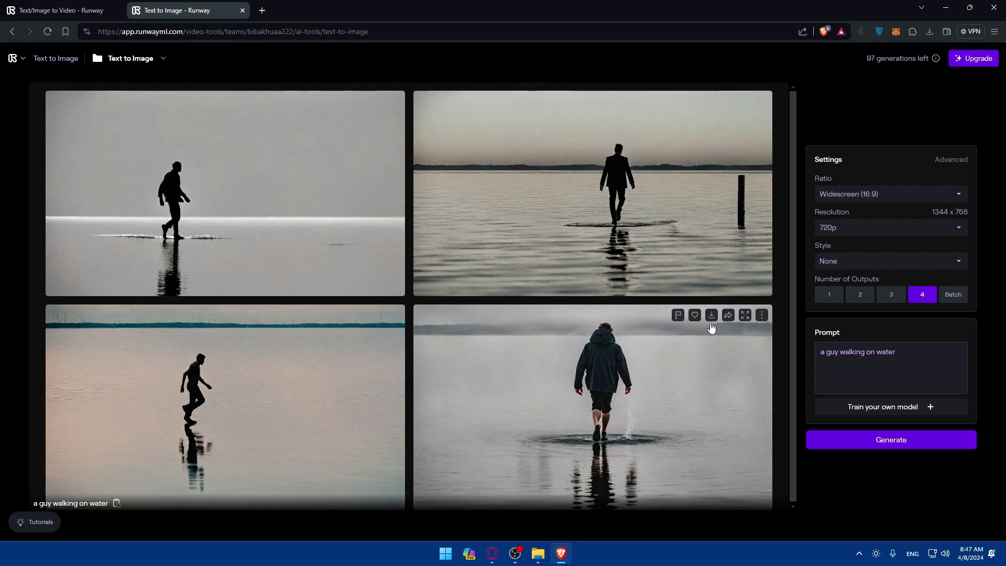
Enlarge the bottom-right hooded-man image and save it to the computer as a JPG
click(712, 322)
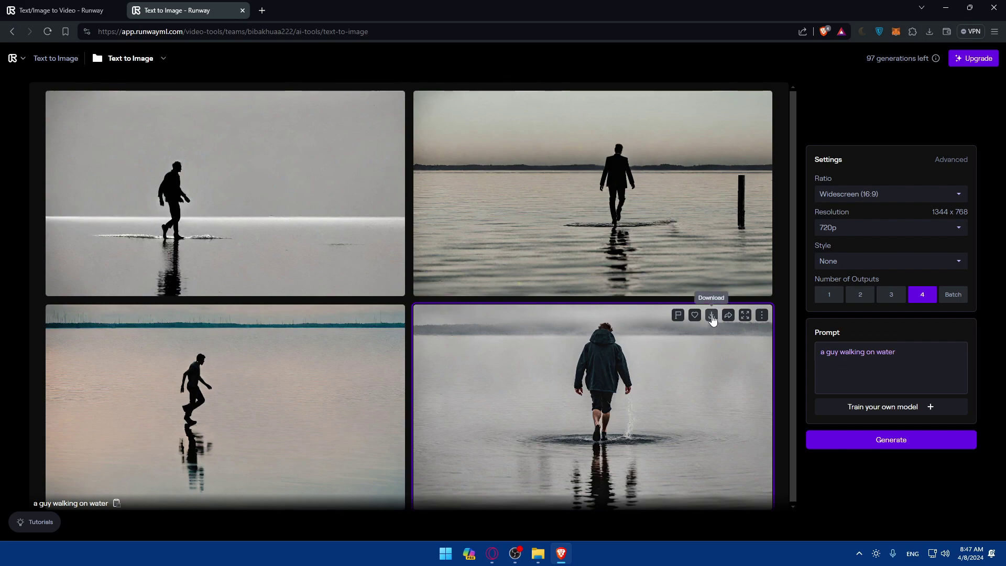
click(745, 315)
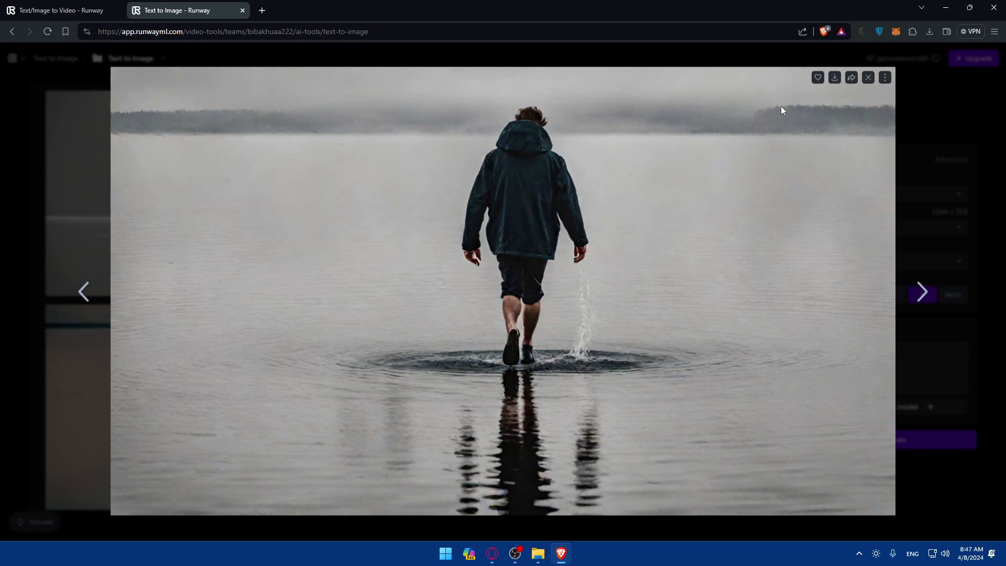
click(834, 77)
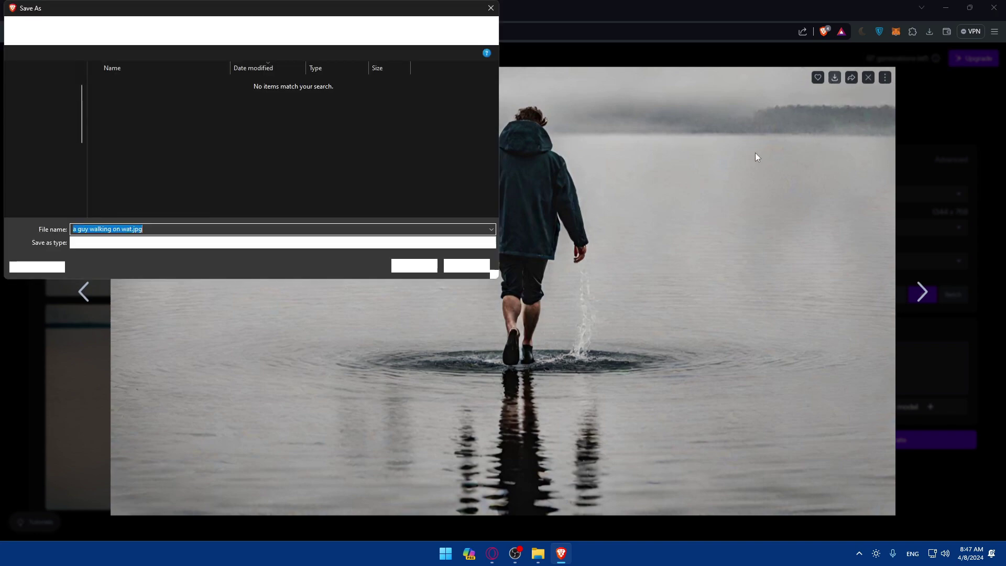
click(426, 265)
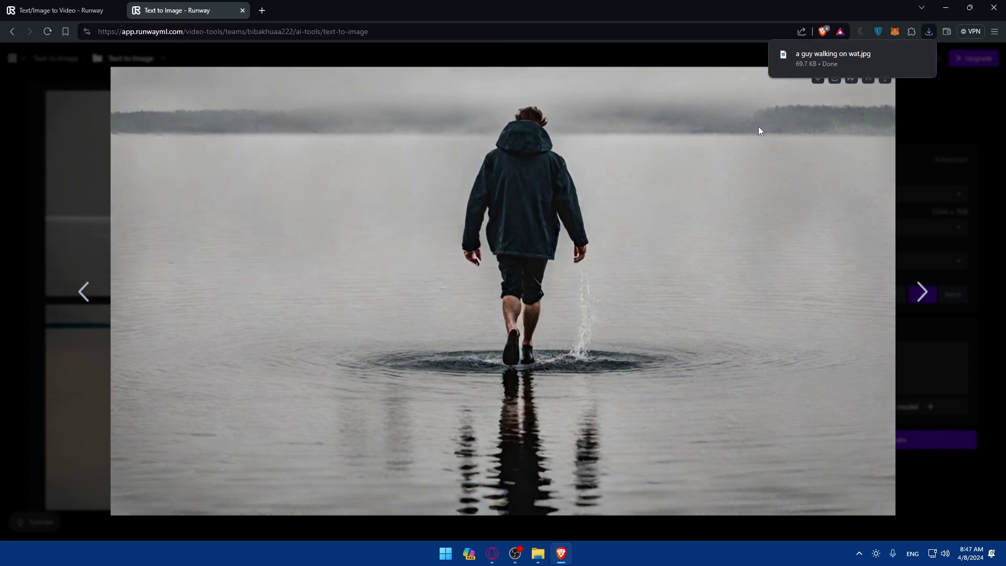
View the downloaded water-walking image in Photos, then close the viewer
click(905, 55)
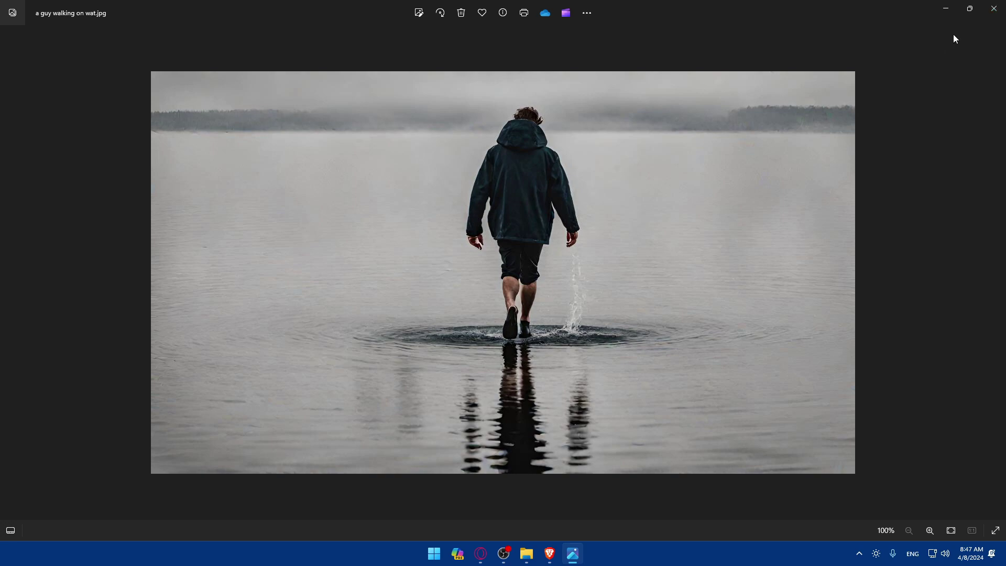
click(995, 8)
Close the enlarged image and review the 720p resolution and widescreen ratio, keeping both unchanged
click(943, 158)
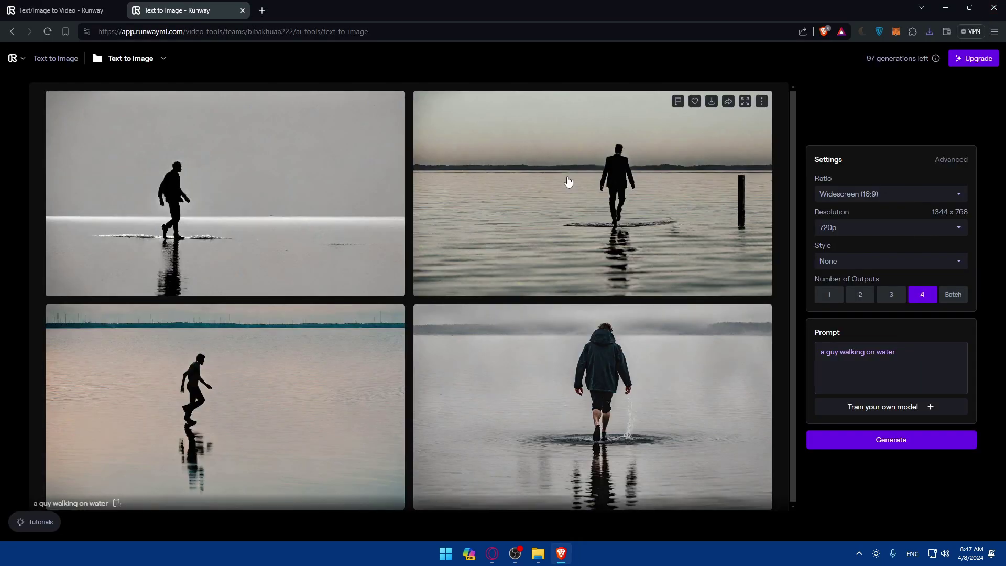
click(59, 10)
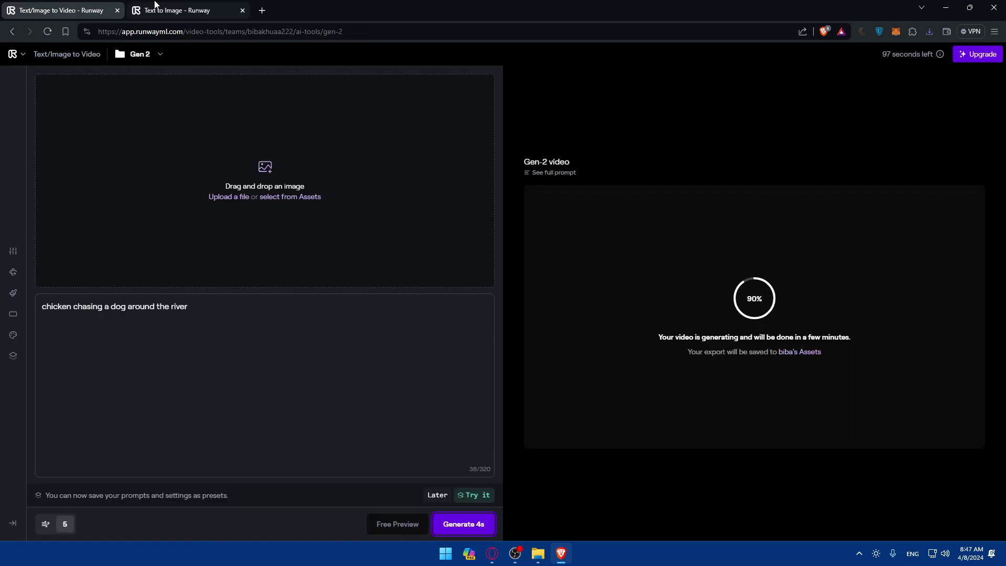
click(189, 11)
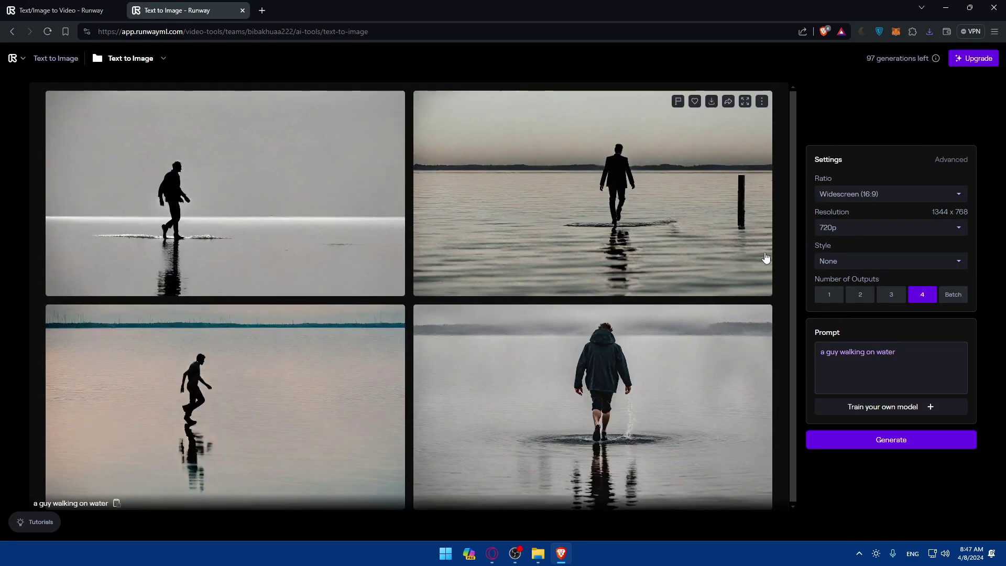
click(852, 226)
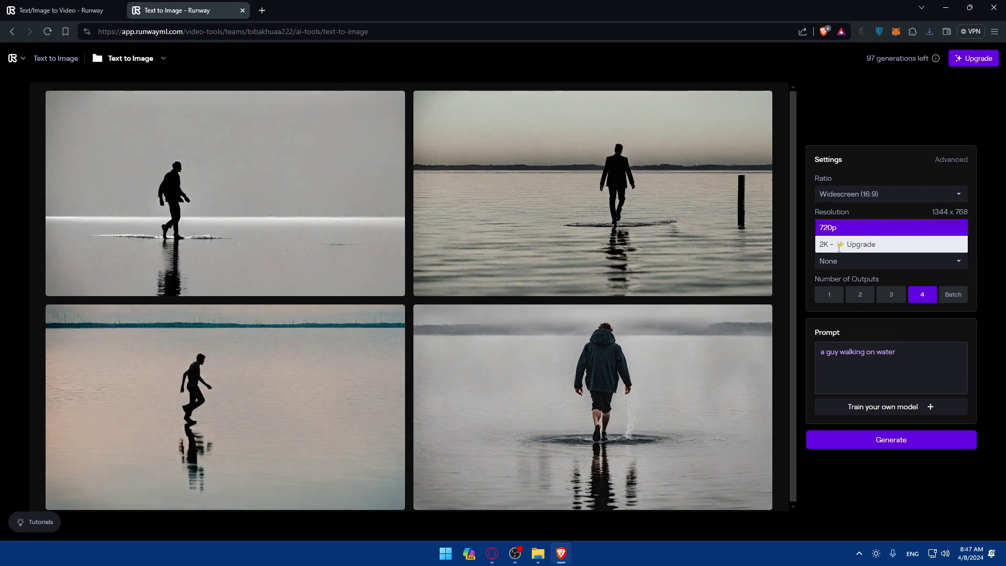
click(883, 216)
click(882, 195)
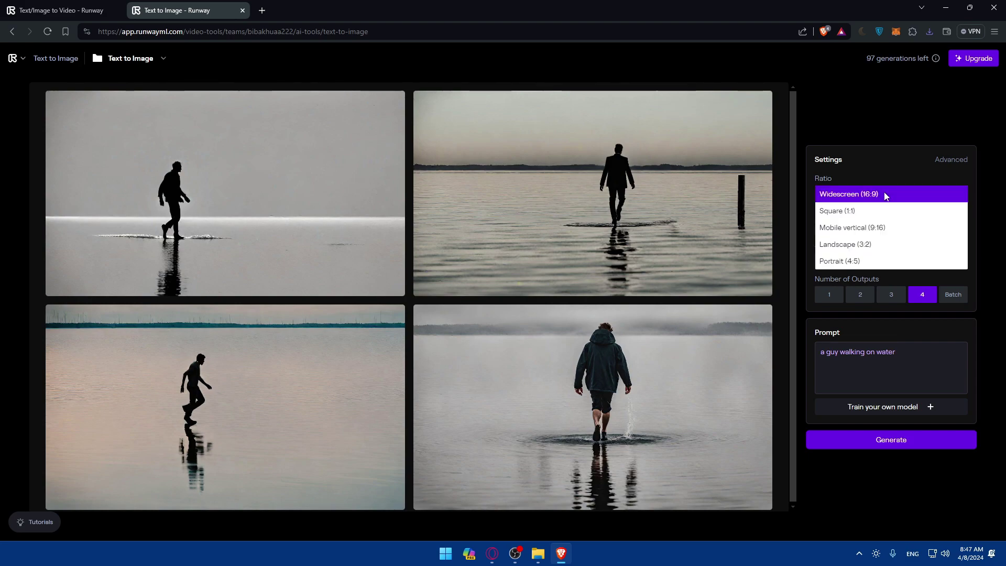
click(885, 192)
Browse the style presets, keep no style, and switch back to the Gen-2 video tab
click(868, 262)
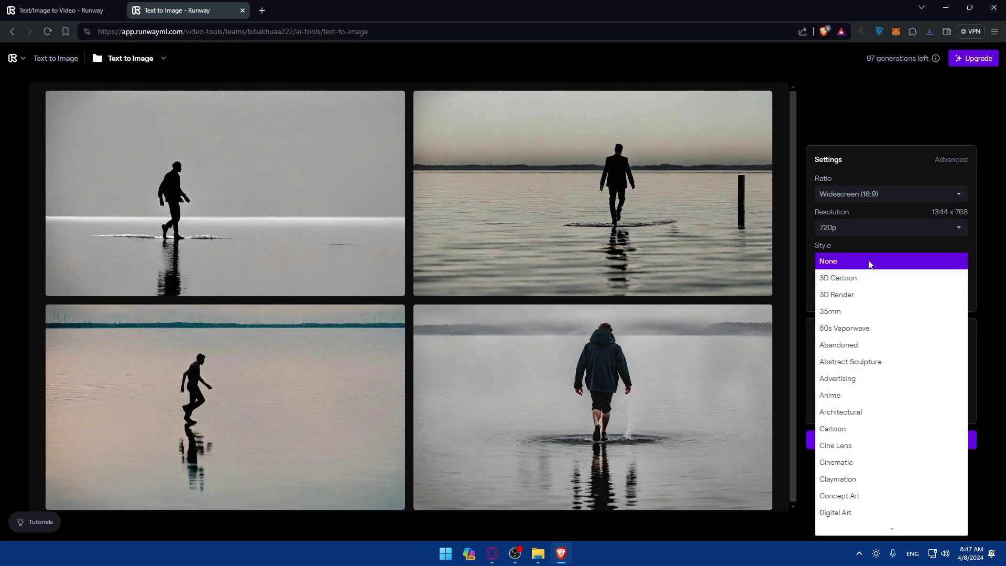
click(869, 261)
click(869, 259)
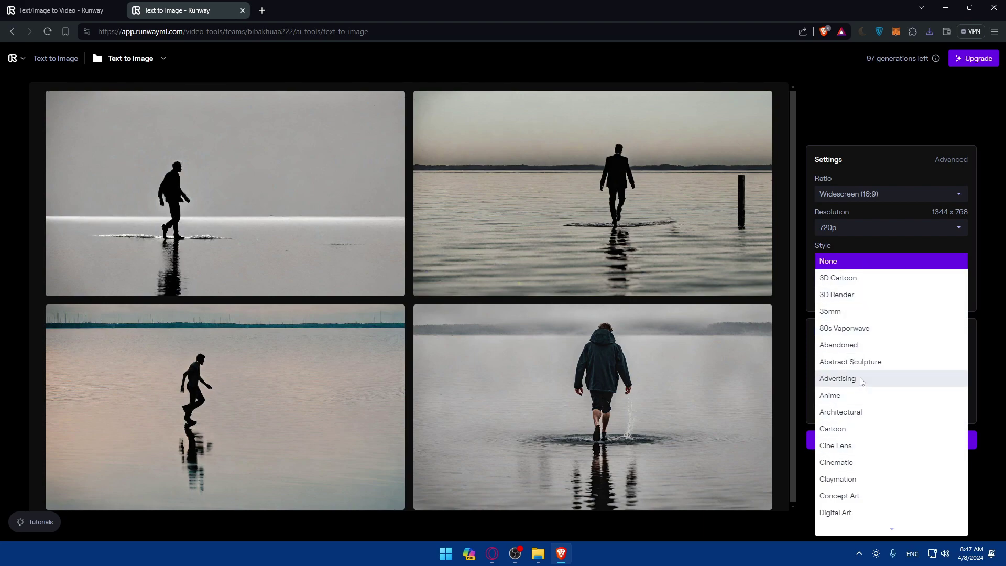
scroll(868, 370, down, 1)
scroll(875, 384, down, 1)
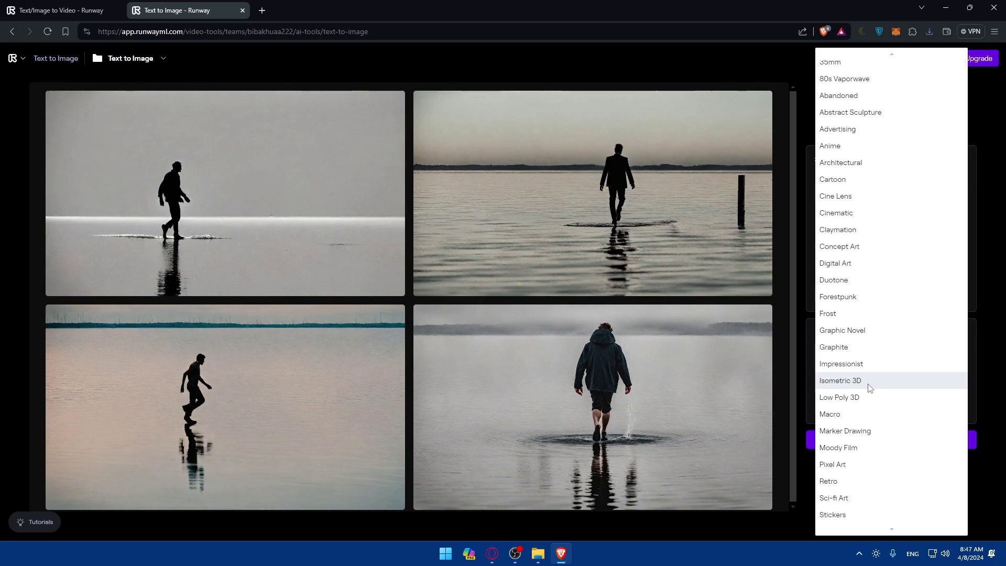
scroll(859, 409, down, 1)
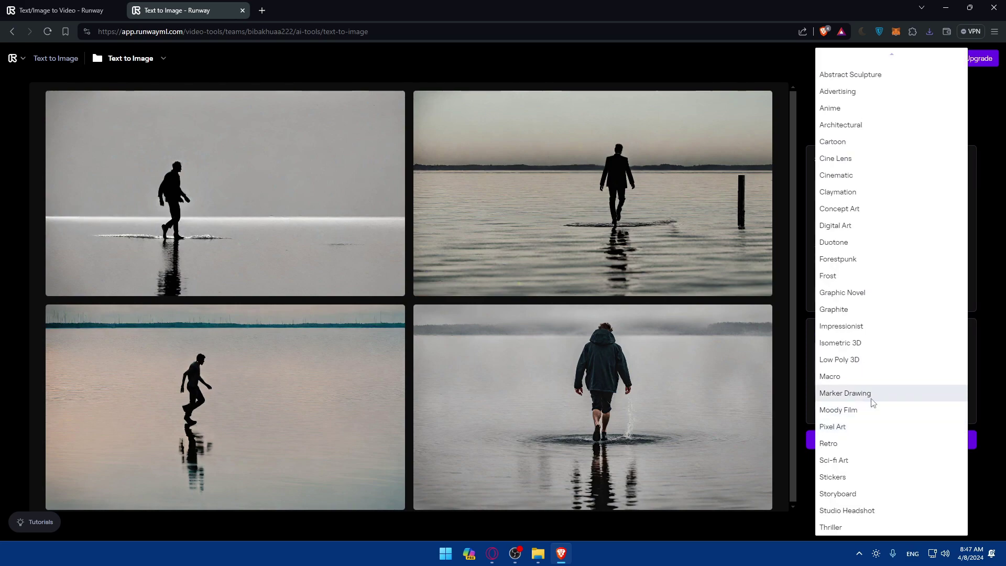
click(813, 272)
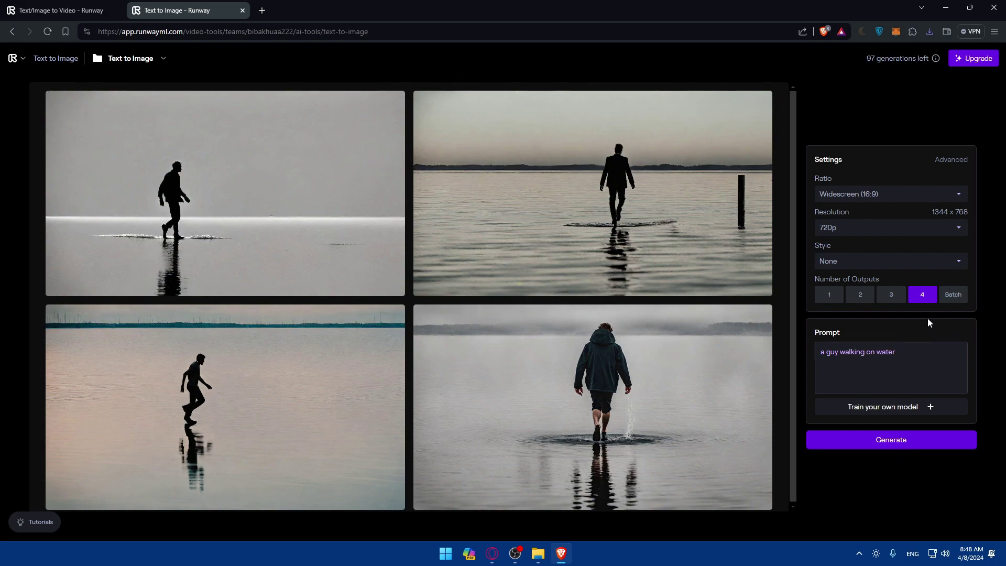
key(ctrl+shift+Tab)
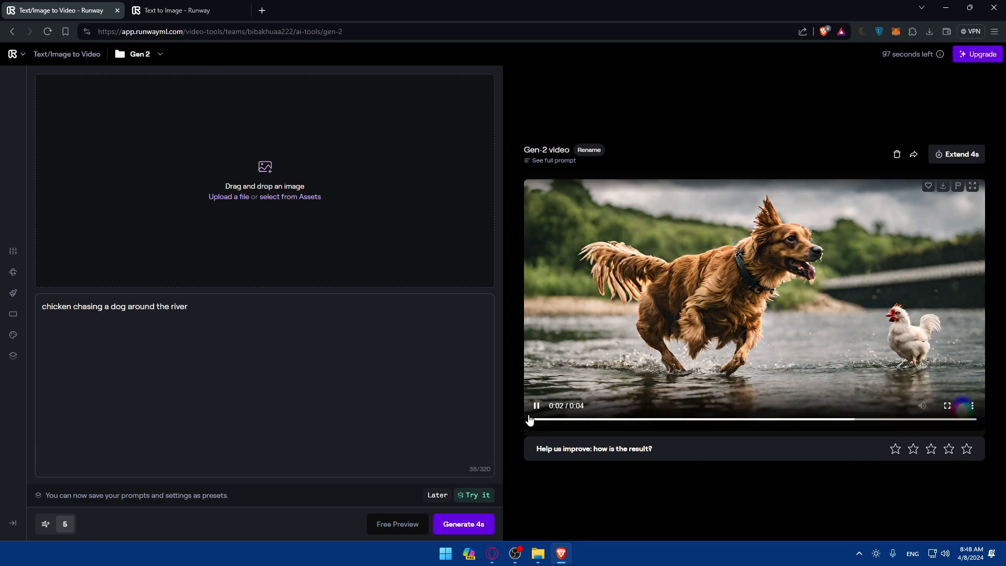
Once the dog-and-chicken river clip finishes, open its Extend 4s video settings
click(951, 156)
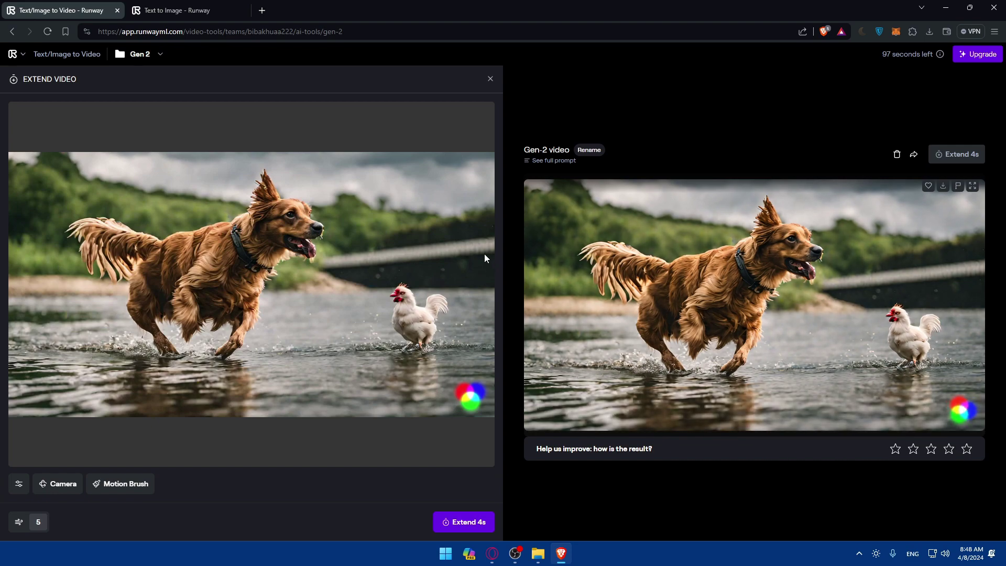
Download the generated dog-and-chicken river video as an MP4 file
click(933, 30)
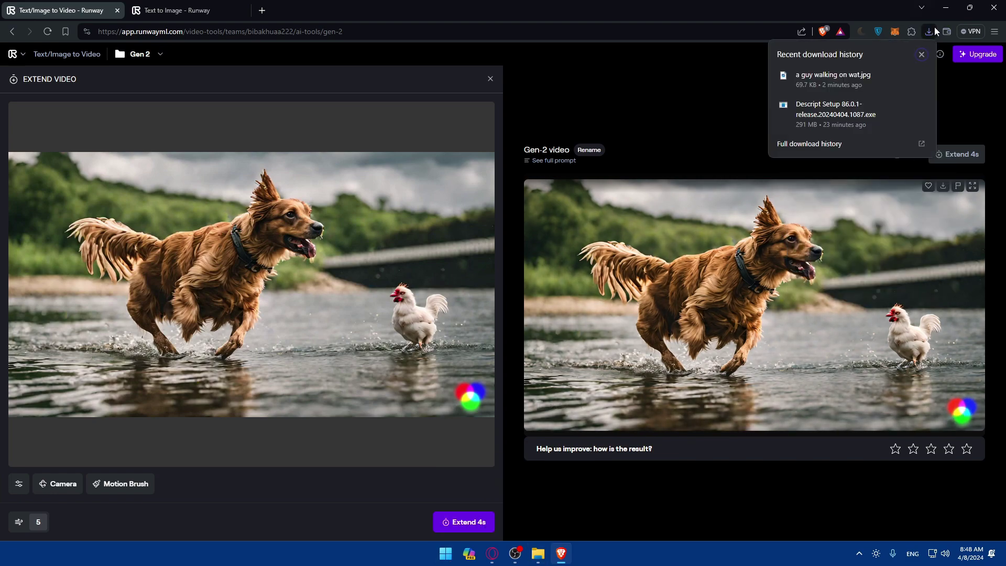
click(902, 74)
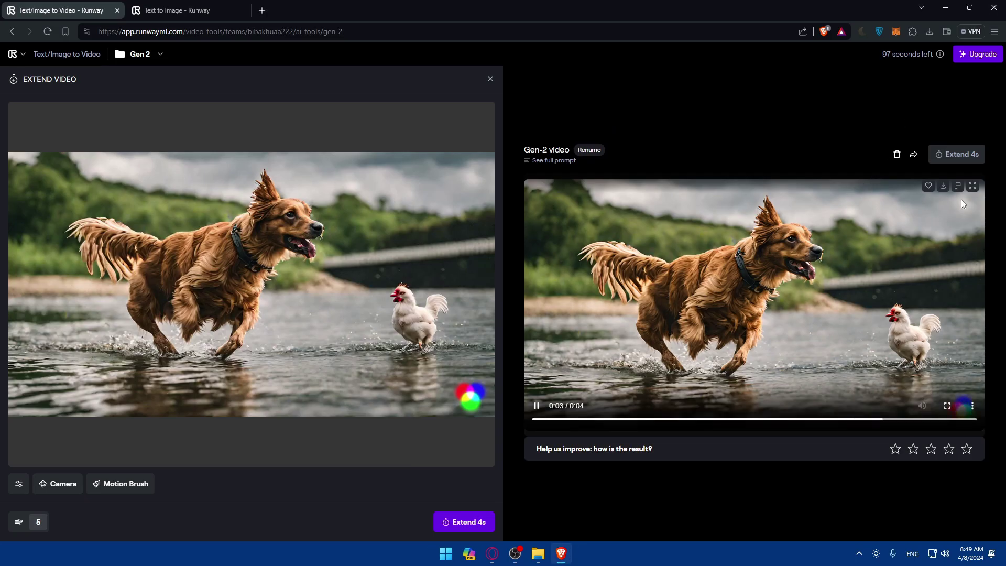
click(943, 187)
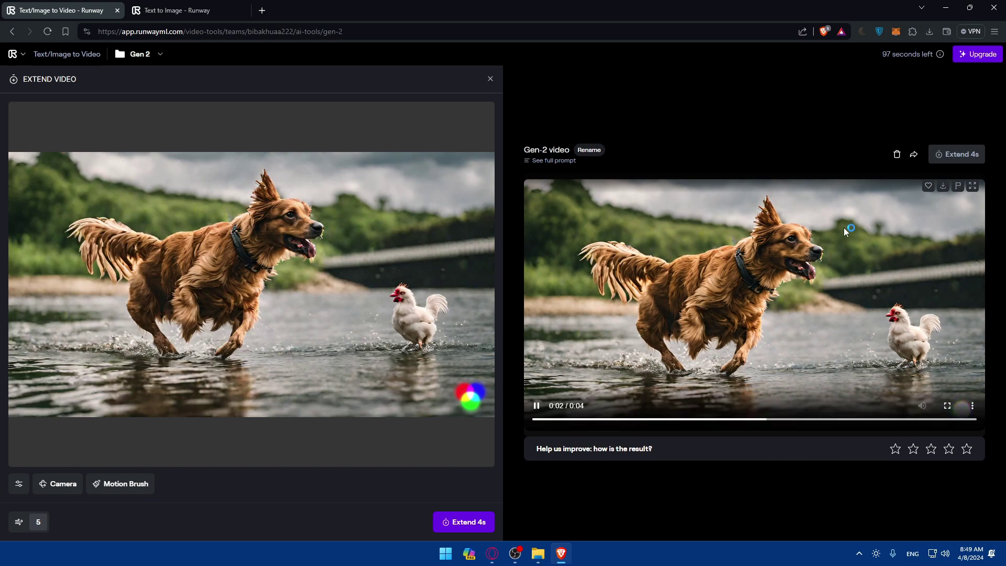
click(413, 265)
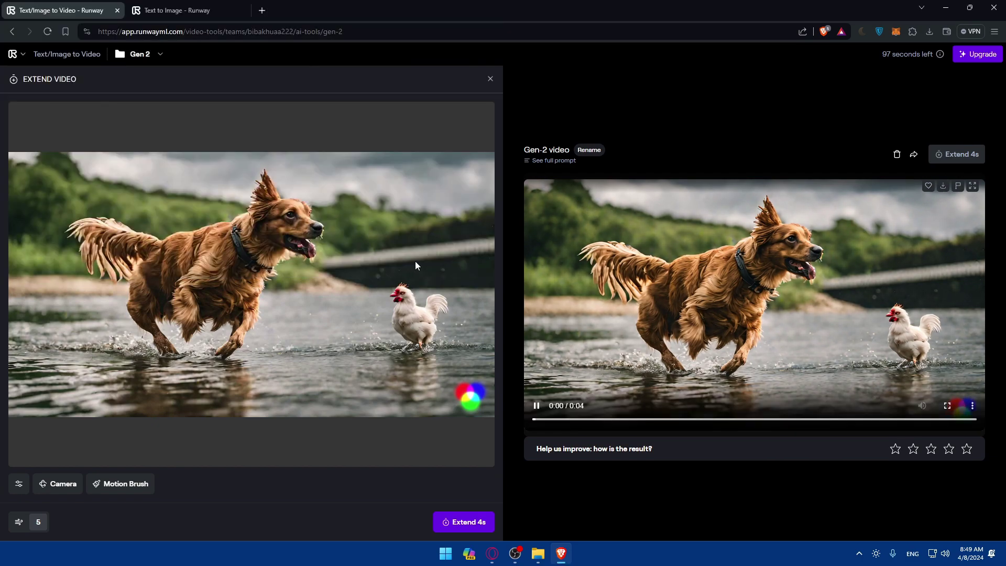
Play the downloaded MP4 in VLC from the downloads list, then quit VLC
click(930, 31)
click(823, 92)
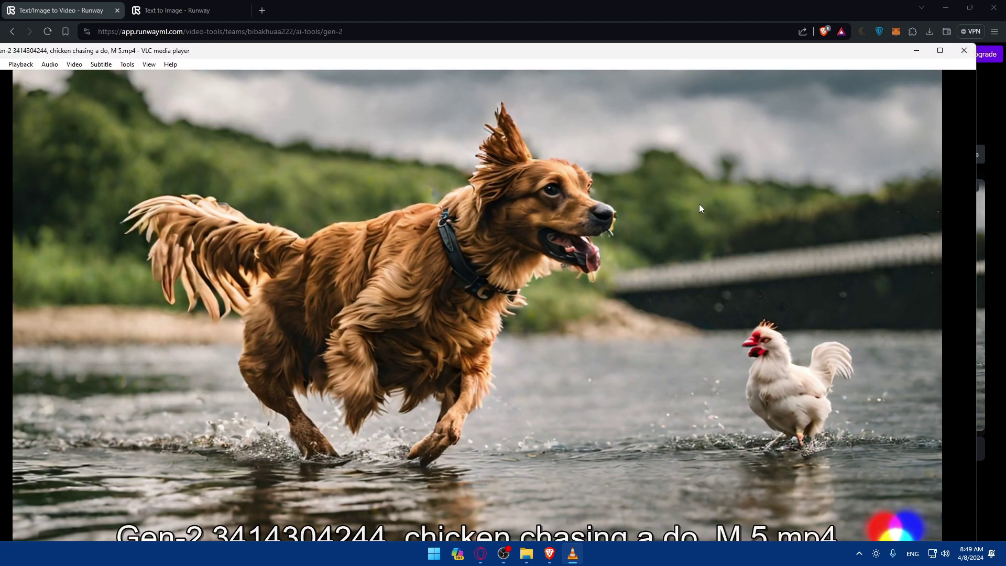
key(ctrl+q)
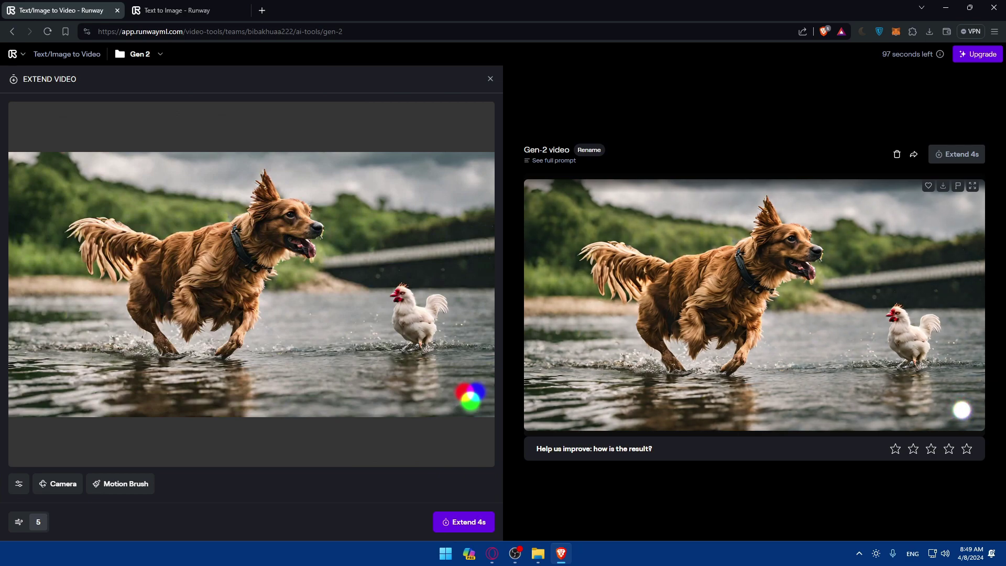
Reveal the downloaded MP4 in its folder, open a blank tab, and close both Runway tabs
click(928, 32)
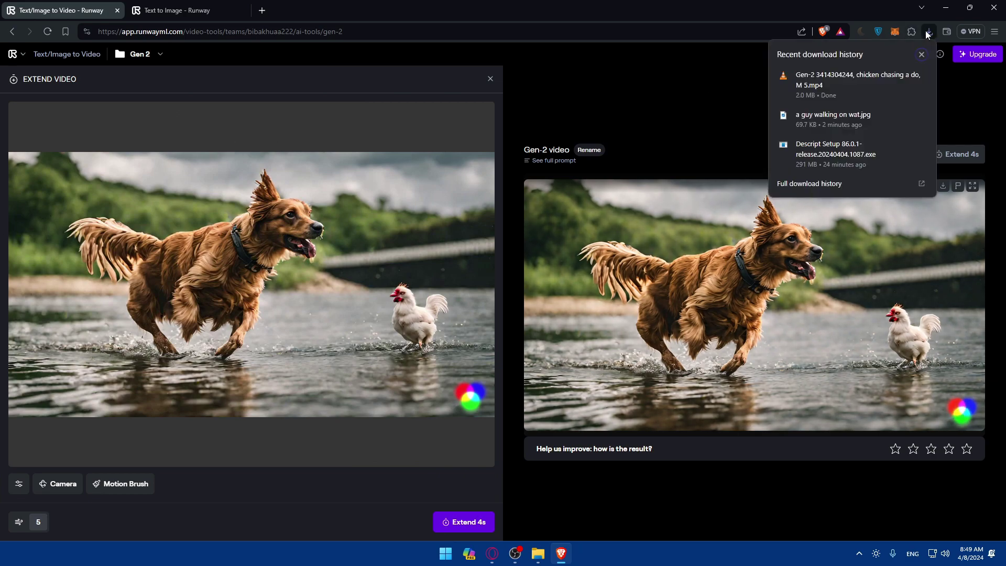
click(909, 75)
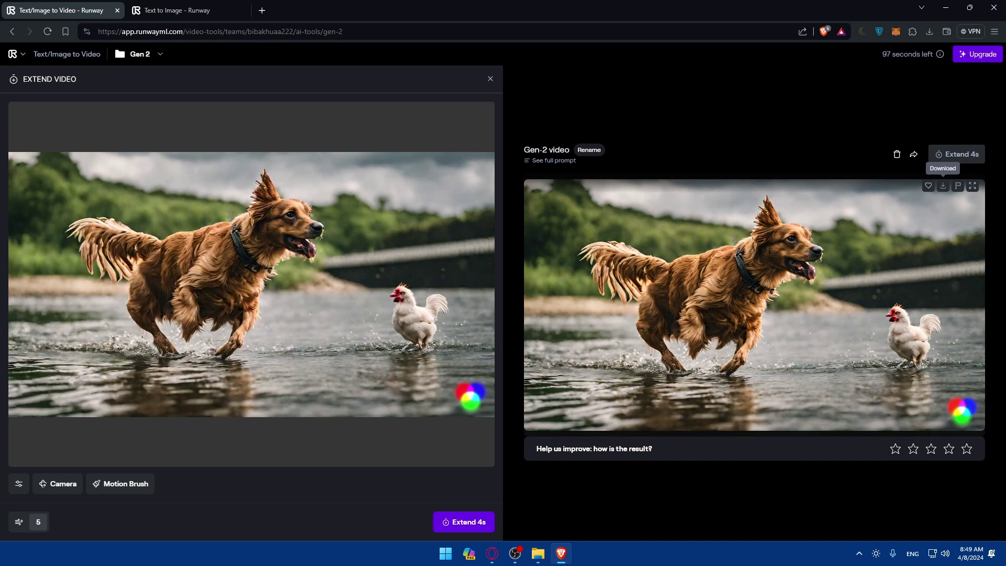
click(263, 10)
click(117, 11)
click(116, 12)
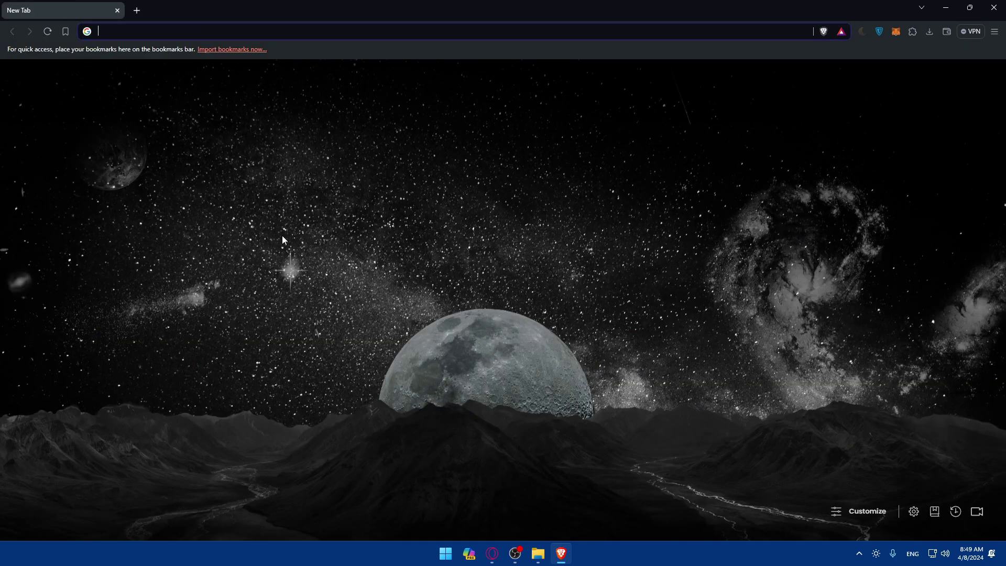